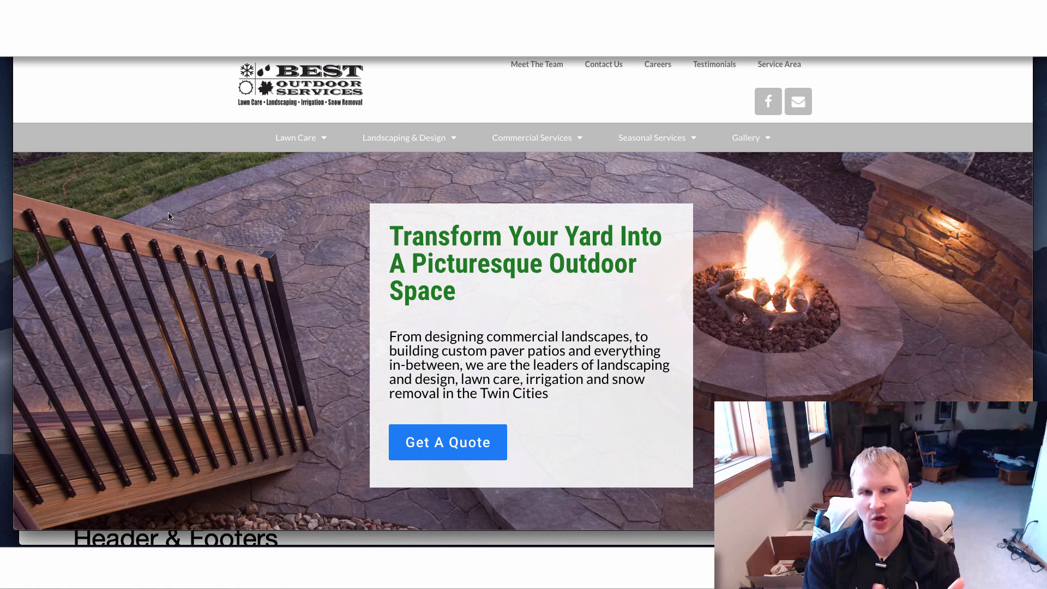
Scroll down past the hero to the Twin Cities Outdoor Service Specialists intro and its photo carousel
{"action": "scroll", "coordinate": [340, 216], "scroll_direction": "down", "scroll_amount": 1}
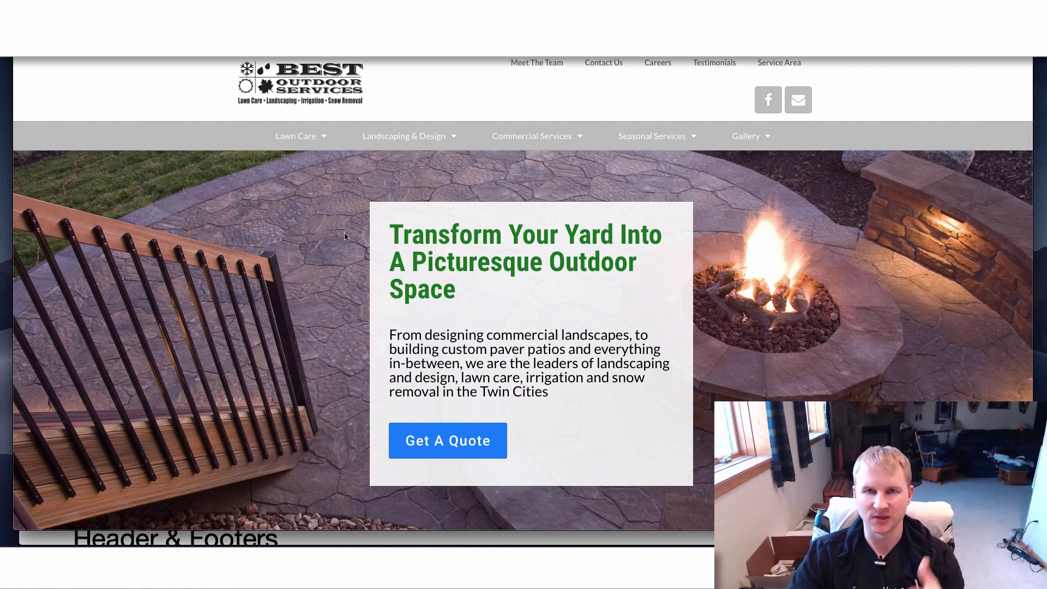
{"action": "scroll", "coordinate": [344, 236], "scroll_direction": "down", "scroll_amount": 2}
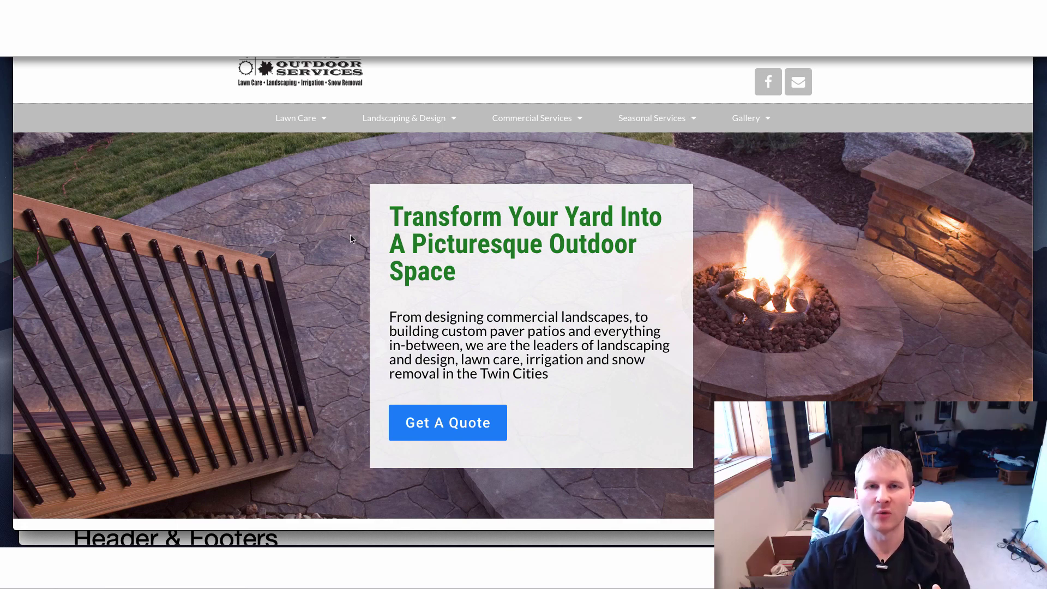
{"action": "scroll", "coordinate": [358, 231], "scroll_direction": "up", "scroll_amount": 1}
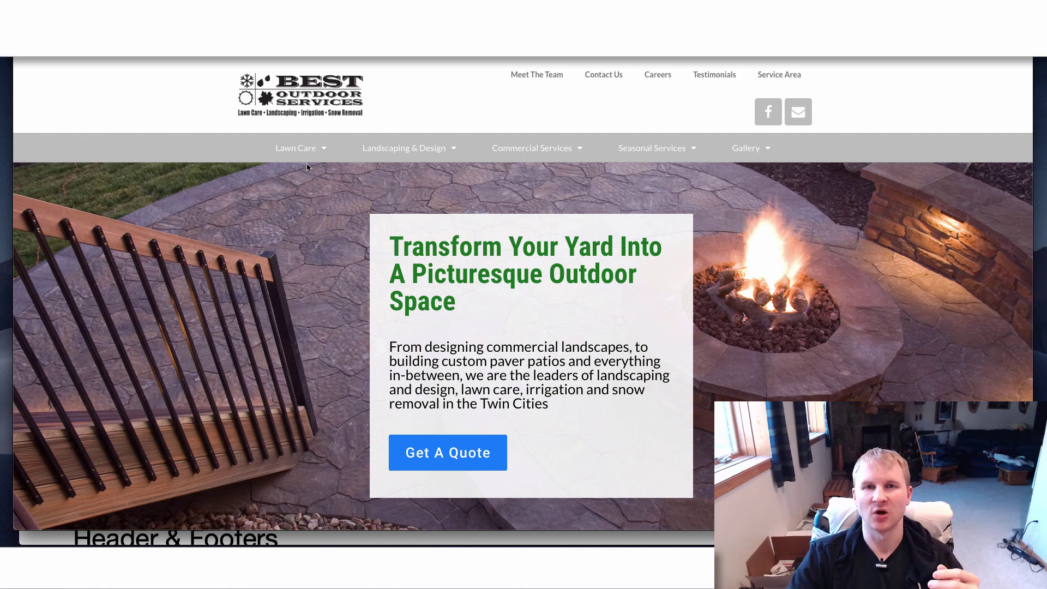
{"action": "scroll", "coordinate": [290, 144], "scroll_direction": "down", "scroll_amount": 3}
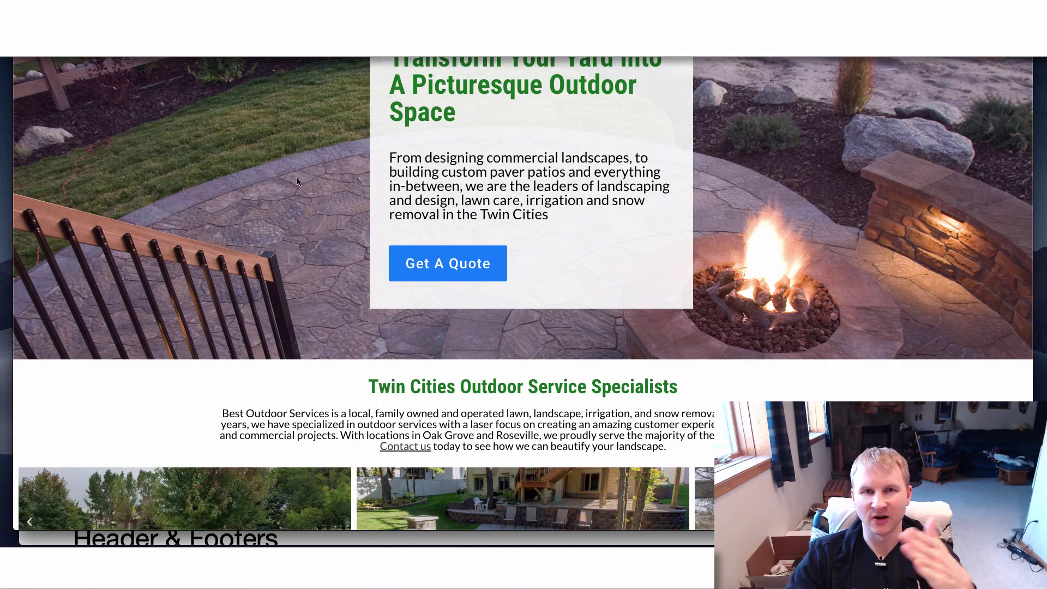
{"action": "scroll", "coordinate": [297, 182], "scroll_direction": "up", "scroll_amount": 2}
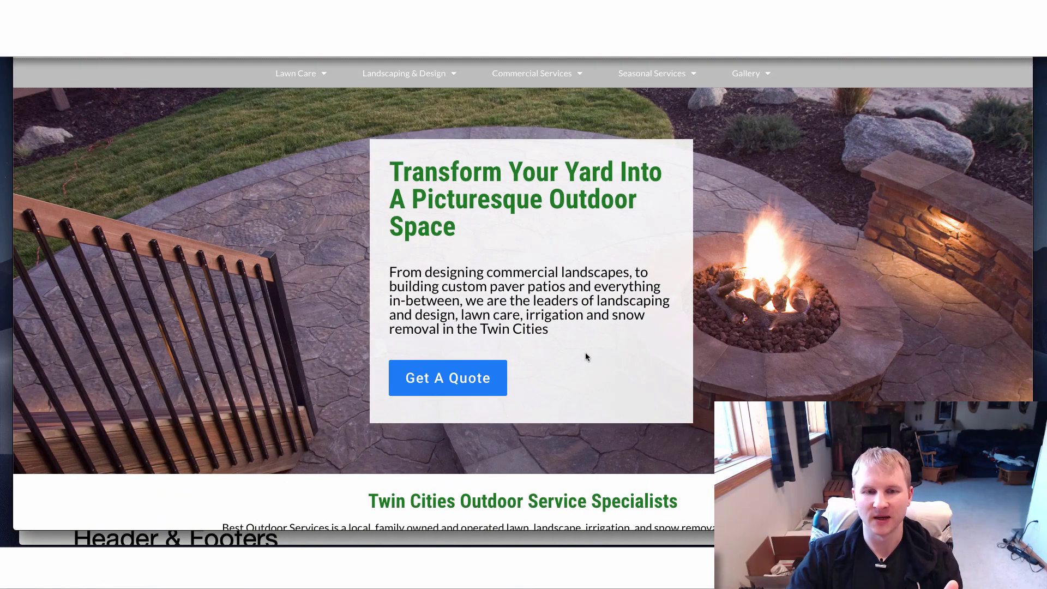
{"action": "scroll", "coordinate": [480, 319], "scroll_direction": "down", "scroll_amount": 2}
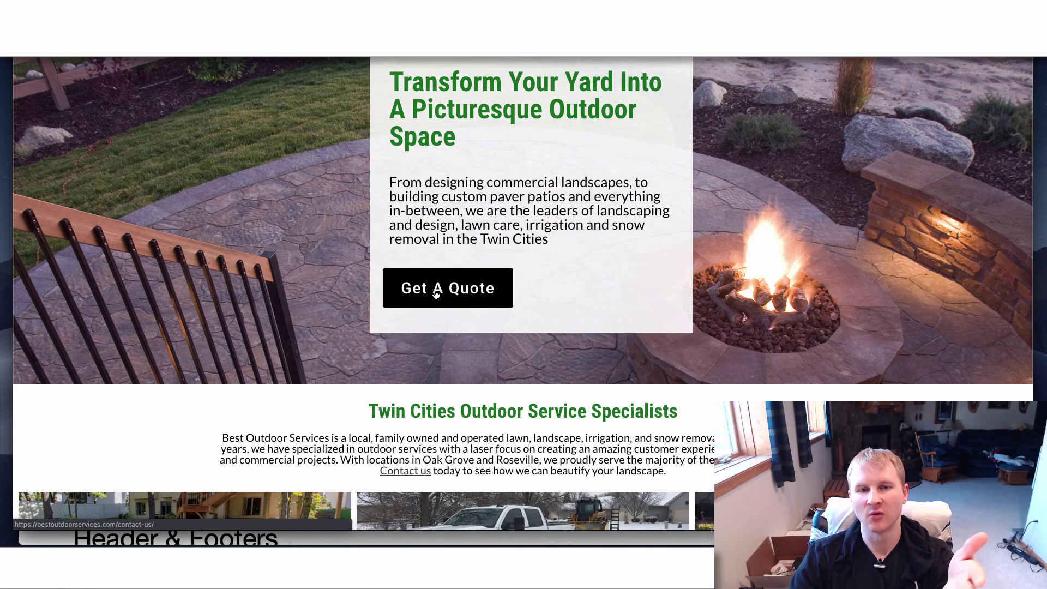
{"action": "scroll", "coordinate": [491, 305], "scroll_direction": "down", "scroll_amount": 5}
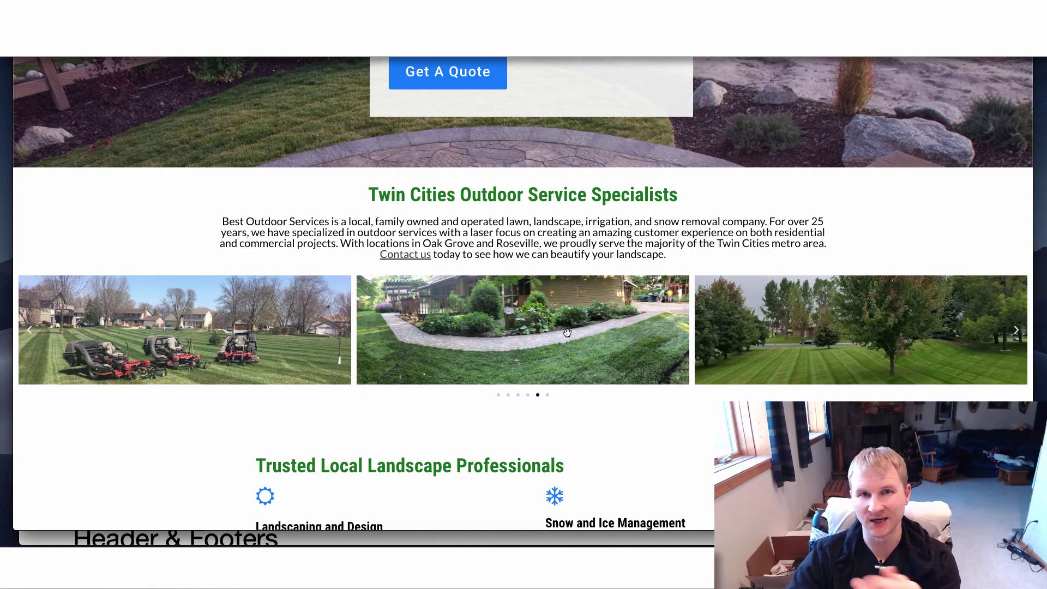
Scroll down past the services and Project Gallery sections
{"action": "scroll", "coordinate": [572, 322], "scroll_direction": "down", "scroll_amount": 2}
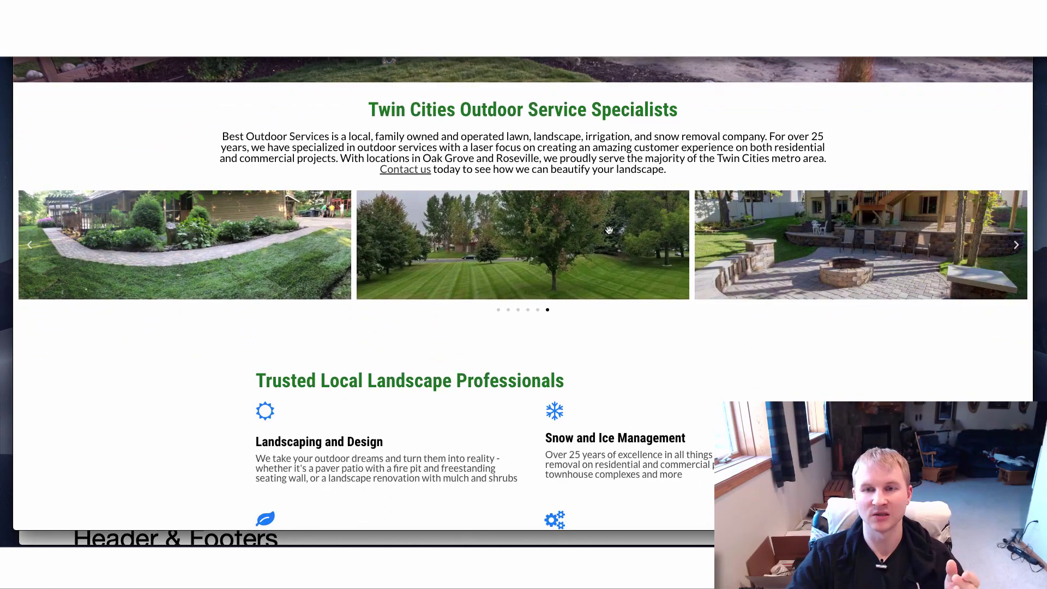
{"action": "scroll", "coordinate": [525, 280], "scroll_direction": "down", "scroll_amount": 3}
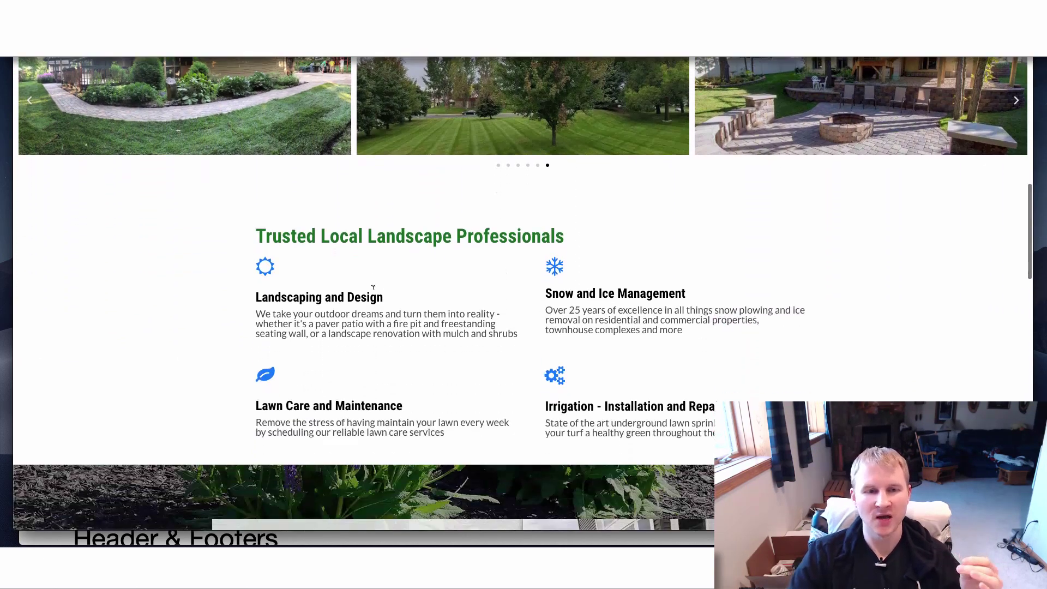
{"action": "scroll", "coordinate": [372, 286], "scroll_direction": "down", "scroll_amount": 1}
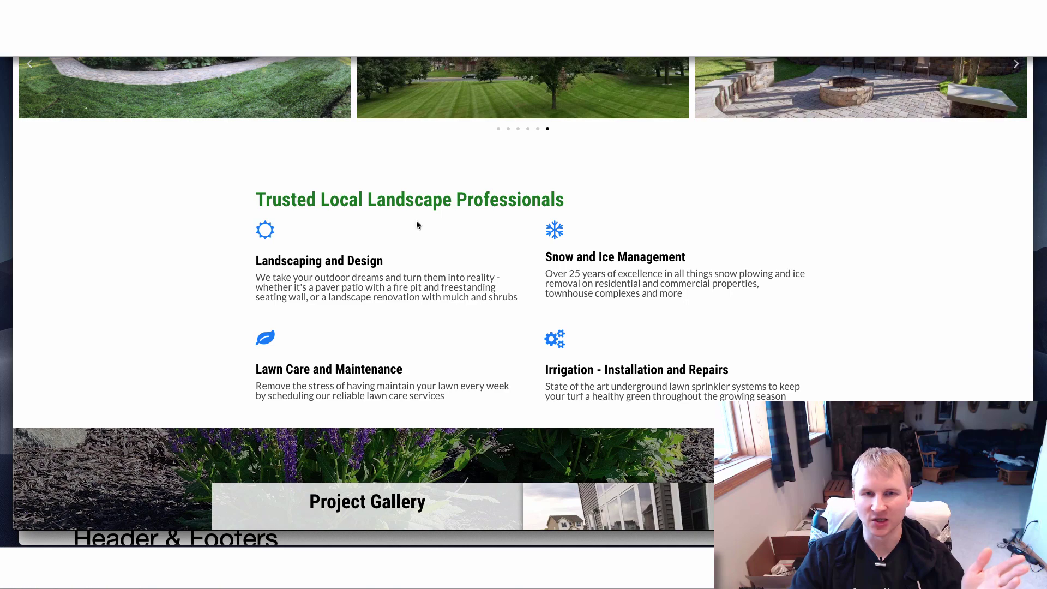
{"action": "scroll", "coordinate": [439, 259], "scroll_direction": "down", "scroll_amount": 3}
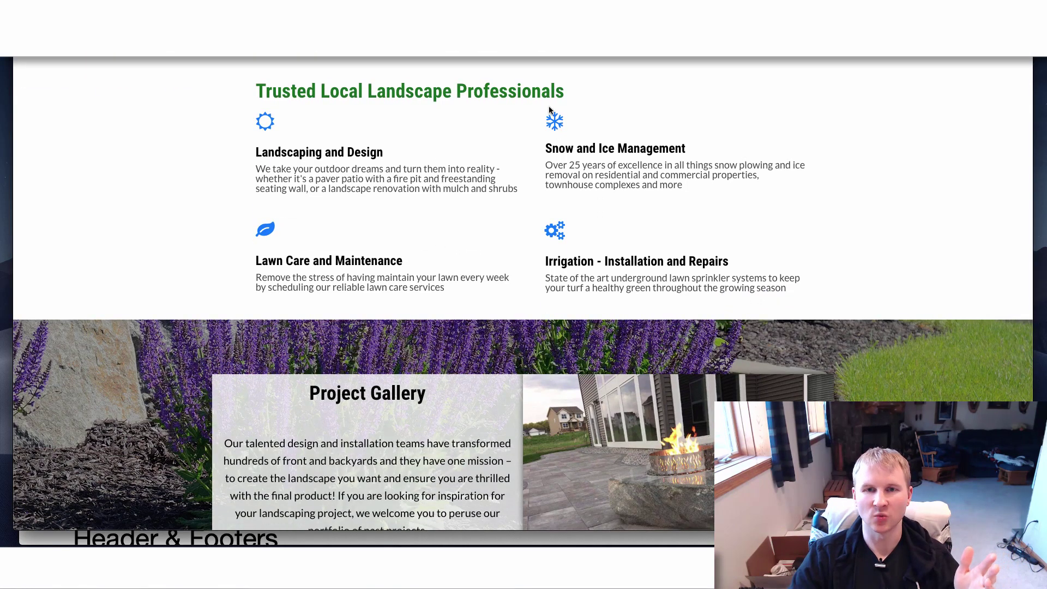
{"action": "scroll", "coordinate": [545, 243], "scroll_direction": "down", "scroll_amount": 5}
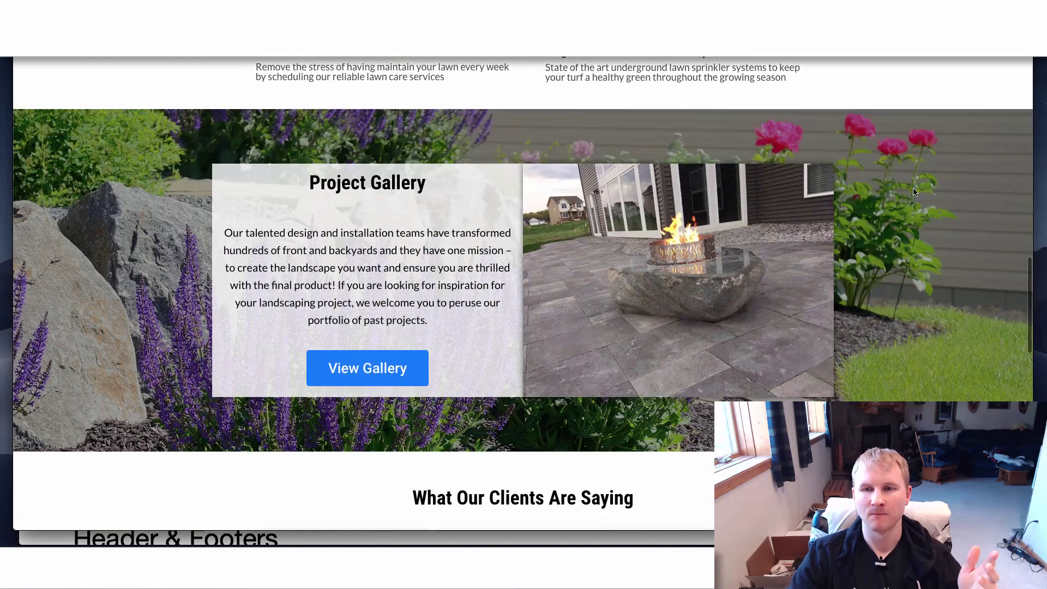
{"action": "scroll", "coordinate": [654, 213], "scroll_direction": "up", "scroll_amount": 1}
{"action": "scroll", "coordinate": [436, 224], "scroll_direction": "down", "scroll_amount": 1}
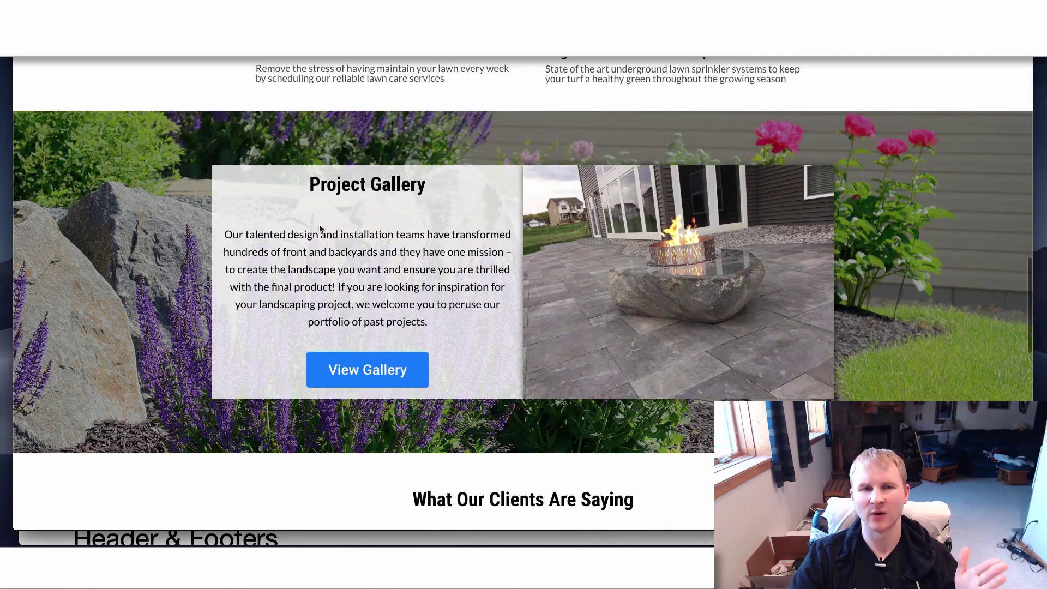
{"action": "scroll", "coordinate": [320, 228], "scroll_direction": "up", "scroll_amount": 1}
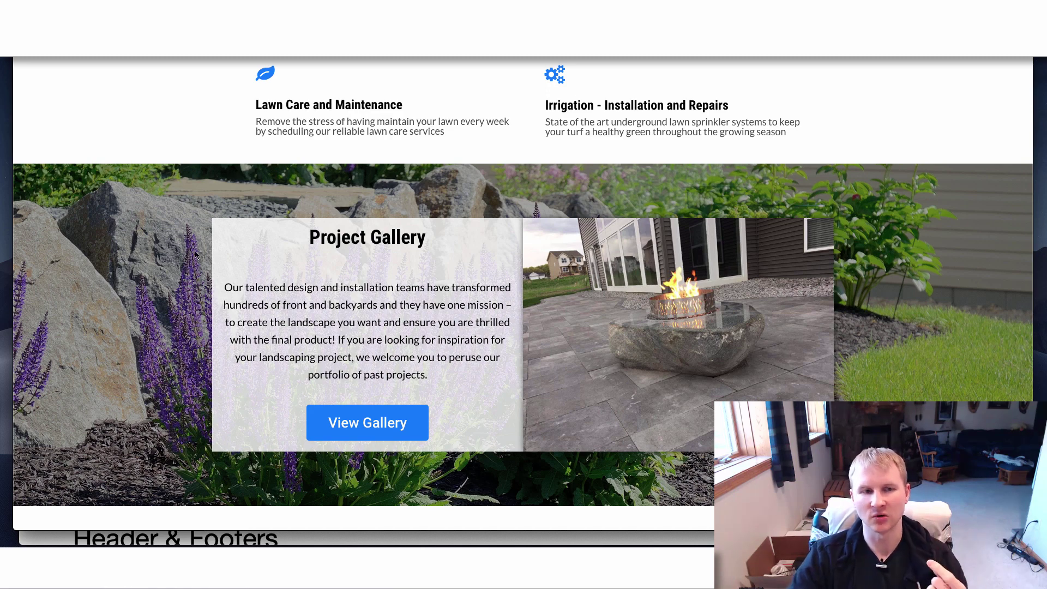
Highlight the What Our Clients Are Saying heading, then continue to the Ready To Get Started? banner
{"action": "scroll", "coordinate": [174, 250], "scroll_direction": "down", "scroll_amount": 2}
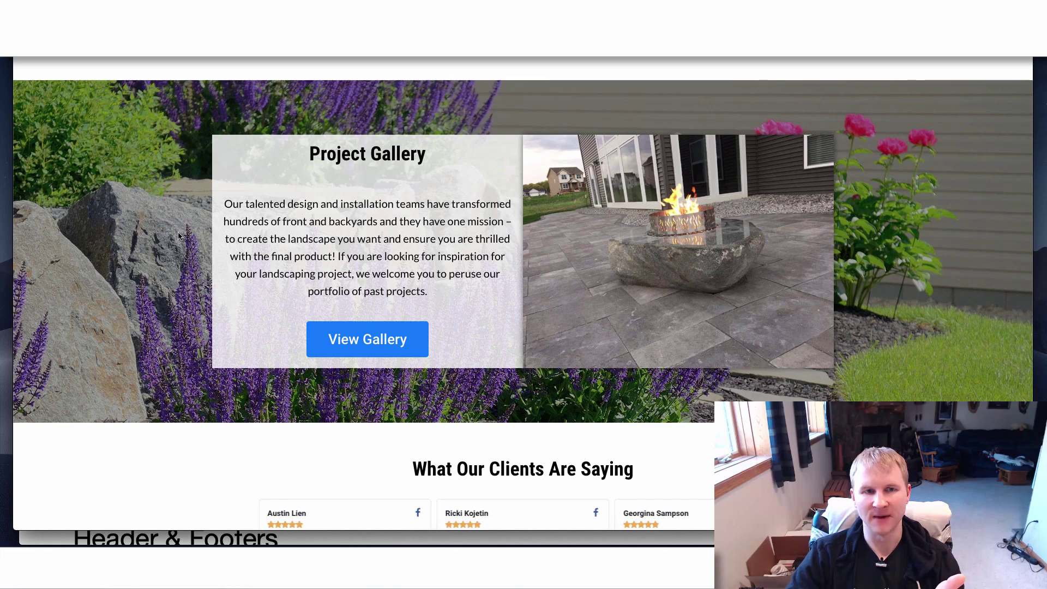
{"action": "scroll", "coordinate": [170, 208], "scroll_direction": "up", "scroll_amount": 4}
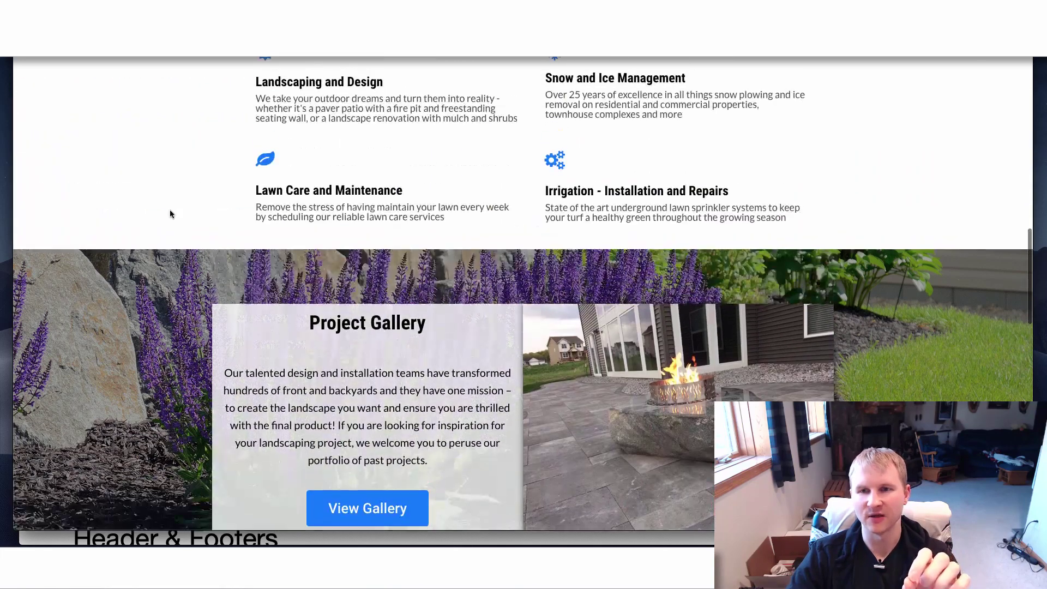
{"action": "scroll", "coordinate": [170, 209], "scroll_direction": "down", "scroll_amount": 6}
{"action": "scroll", "coordinate": [188, 205], "scroll_direction": "down", "scroll_amount": 5}
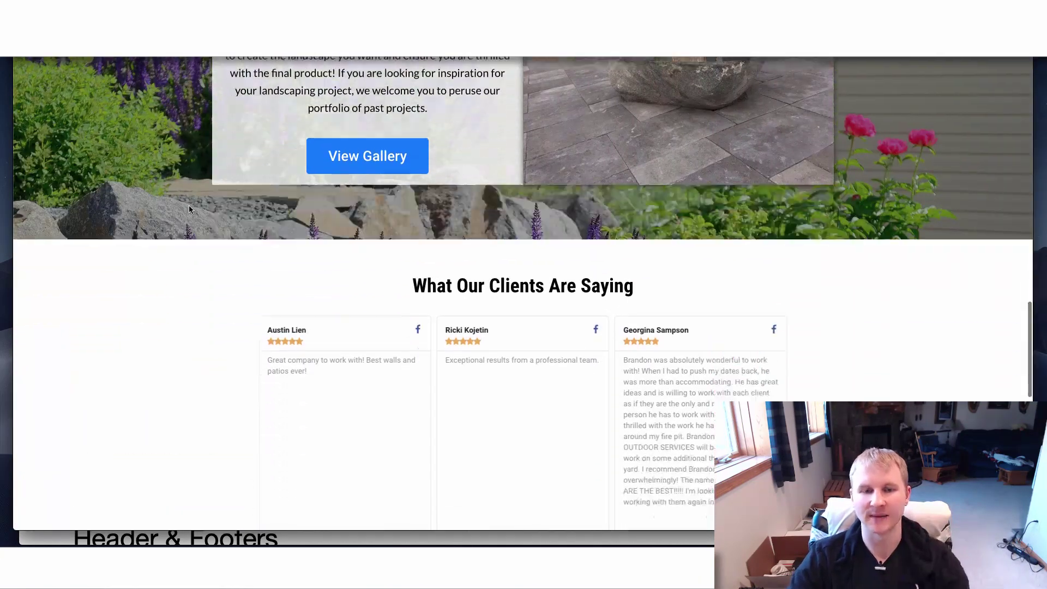
{"action": "left_click_drag", "start_coordinate": [437, 162], "coordinate": [529, 162]}
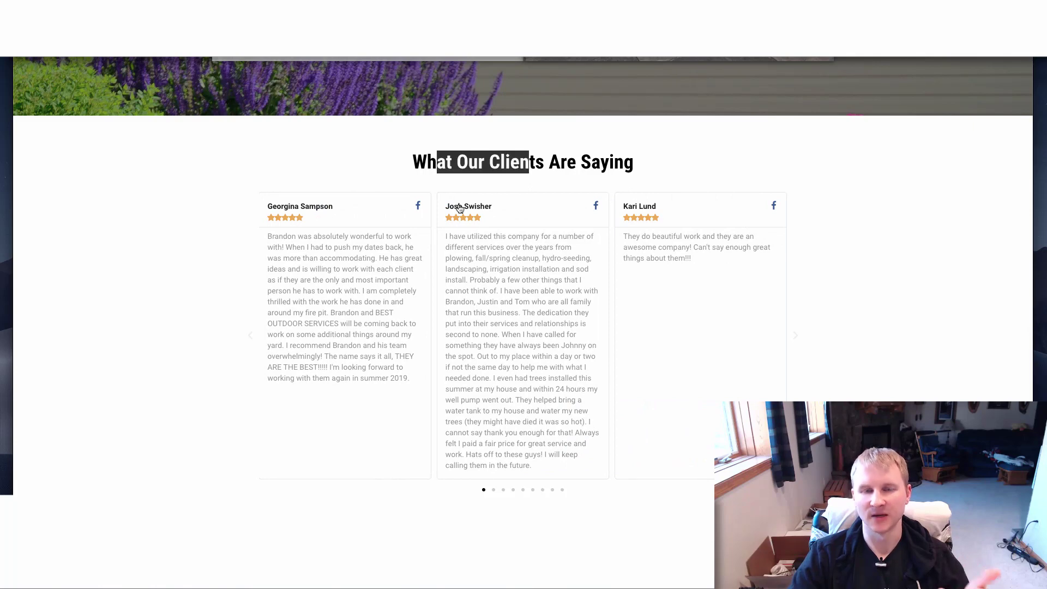
{"action": "scroll", "coordinate": [513, 222], "scroll_direction": "down", "scroll_amount": 6}
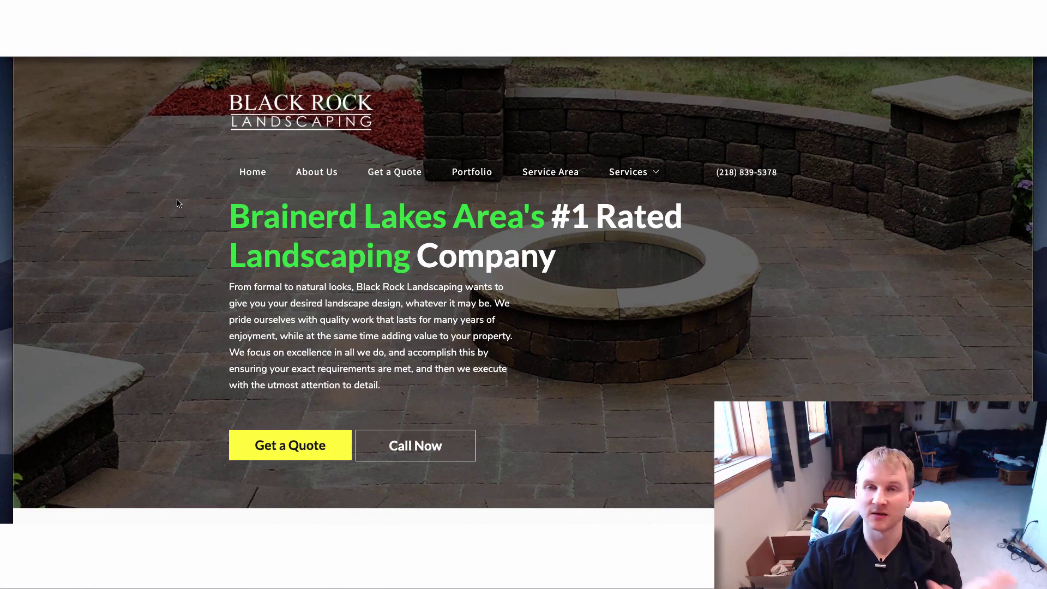
Scroll through the Black Rock Landscaping homepage to look it over
{"action": "scroll", "coordinate": [177, 202], "scroll_direction": "down", "scroll_amount": 1}
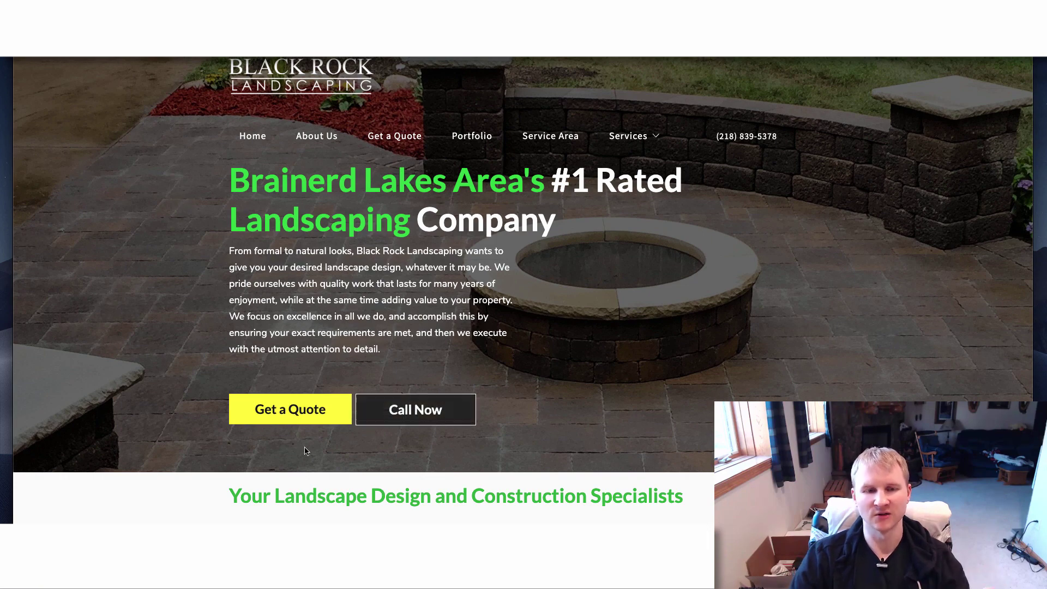
{"action": "scroll", "coordinate": [187, 233], "scroll_direction": "down", "scroll_amount": 3}
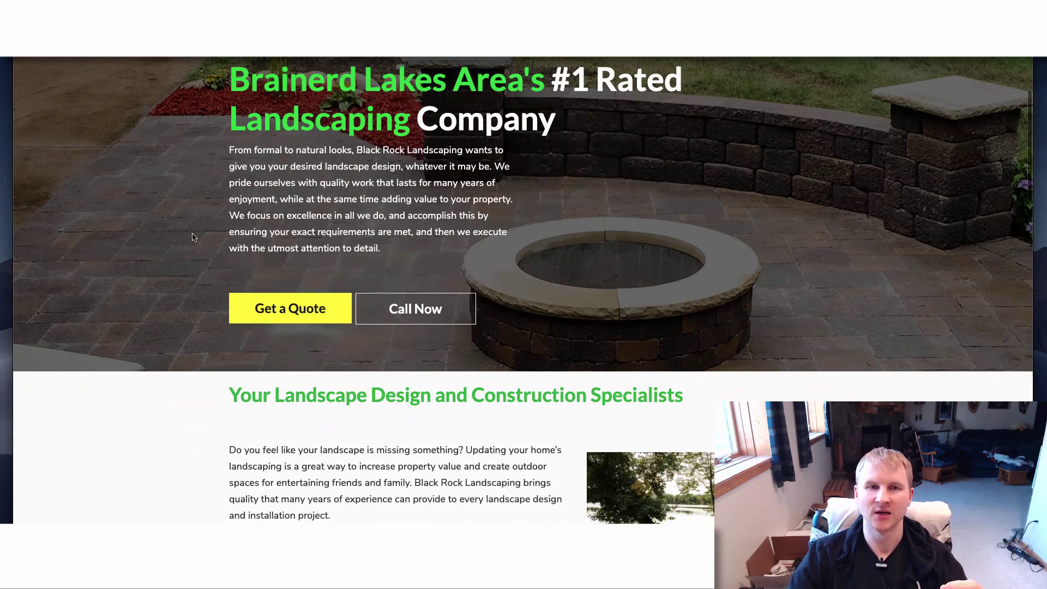
{"action": "scroll", "coordinate": [184, 228], "scroll_direction": "down", "scroll_amount": 8}
{"action": "scroll", "coordinate": [346, 170], "scroll_direction": "up", "scroll_amount": 3}
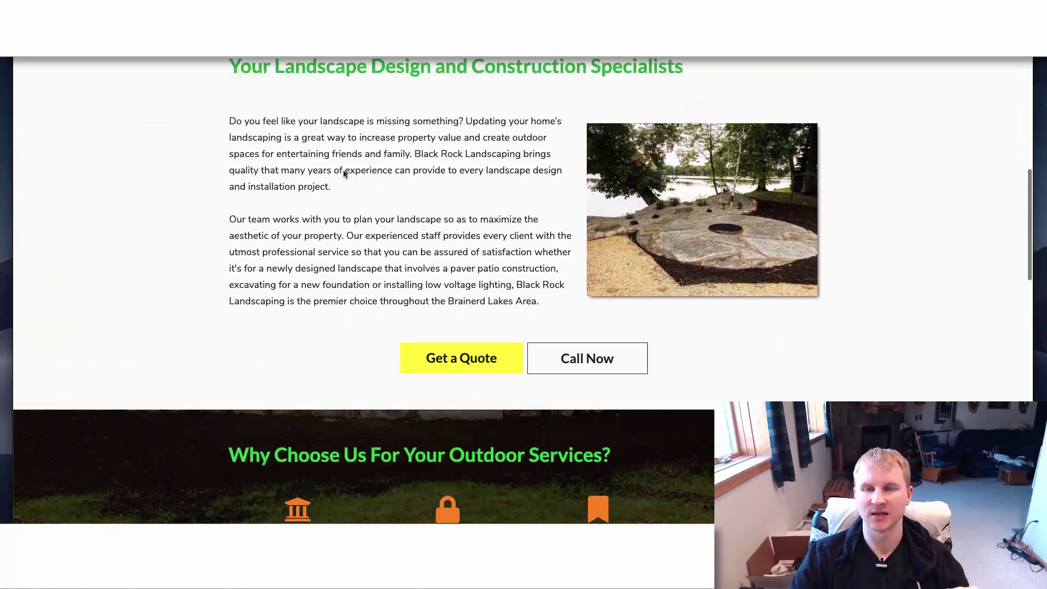
{"action": "scroll", "coordinate": [240, 227], "scroll_direction": "down", "scroll_amount": 10}
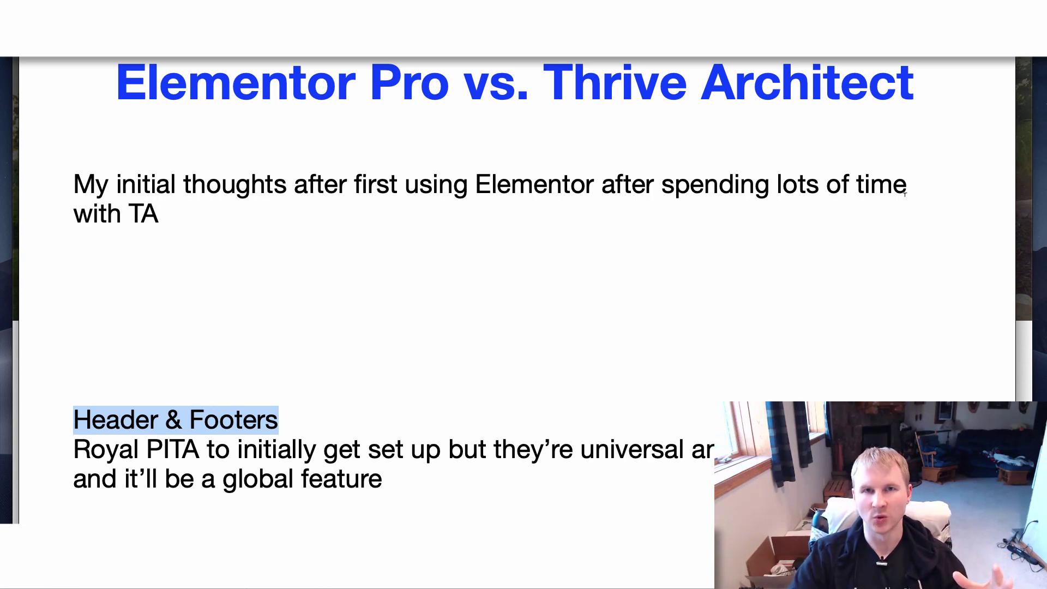
{"action": "key", "text": "super+Tab"}
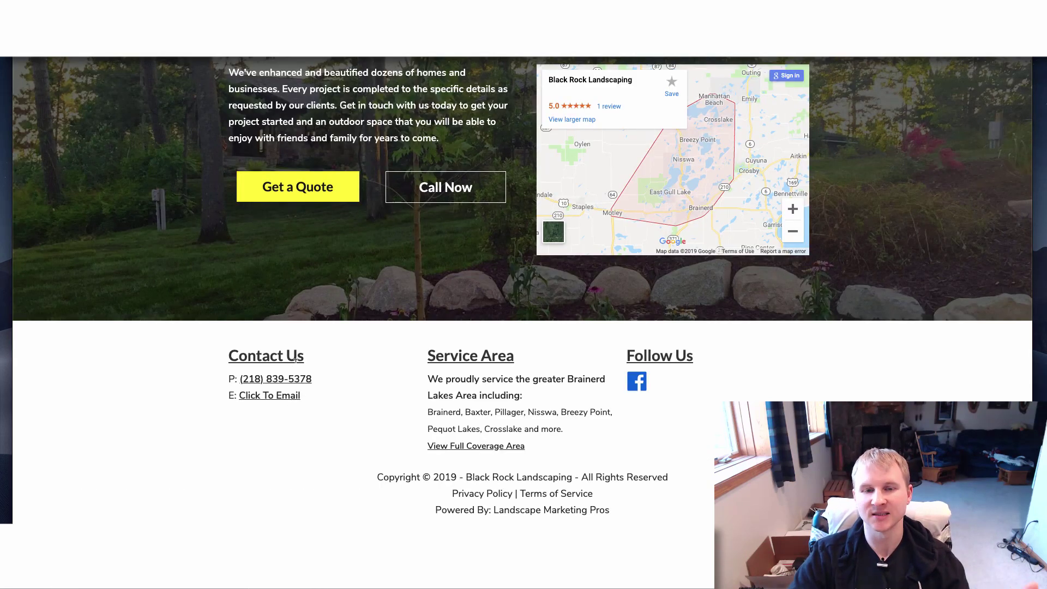
{"action": "key", "text": "super+Tab"}
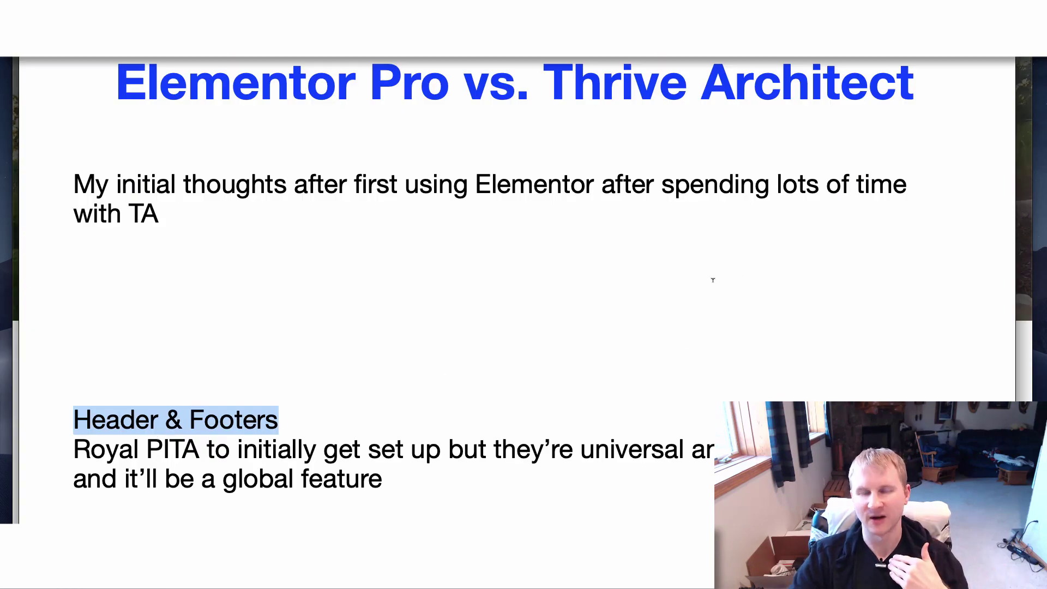
{"action": "left_click", "coordinate": [1028, 152]}
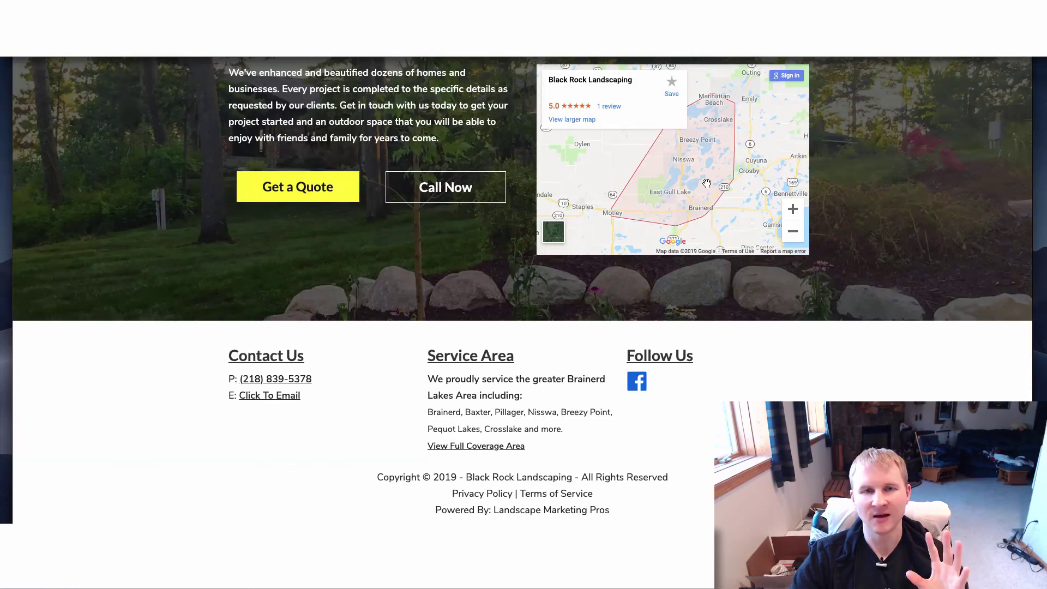
{"action": "scroll", "coordinate": [689, 191], "scroll_direction": "up", "scroll_amount": 15}
{"action": "mouse_move", "coordinate": [656, 178]}
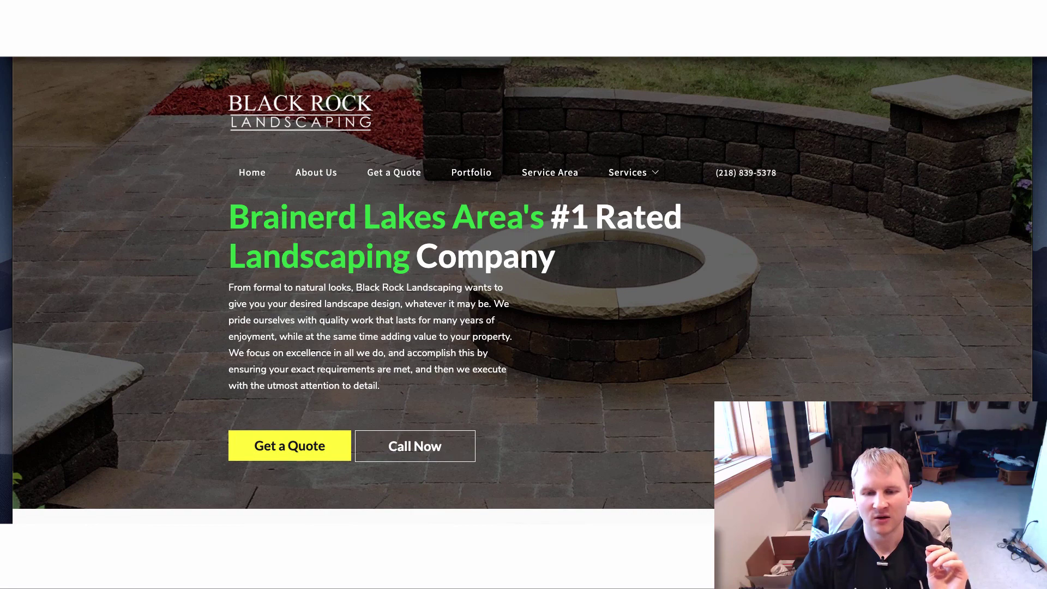
{"action": "key", "text": "super+Tab"}
{"action": "left_click", "coordinate": [308, 409]}
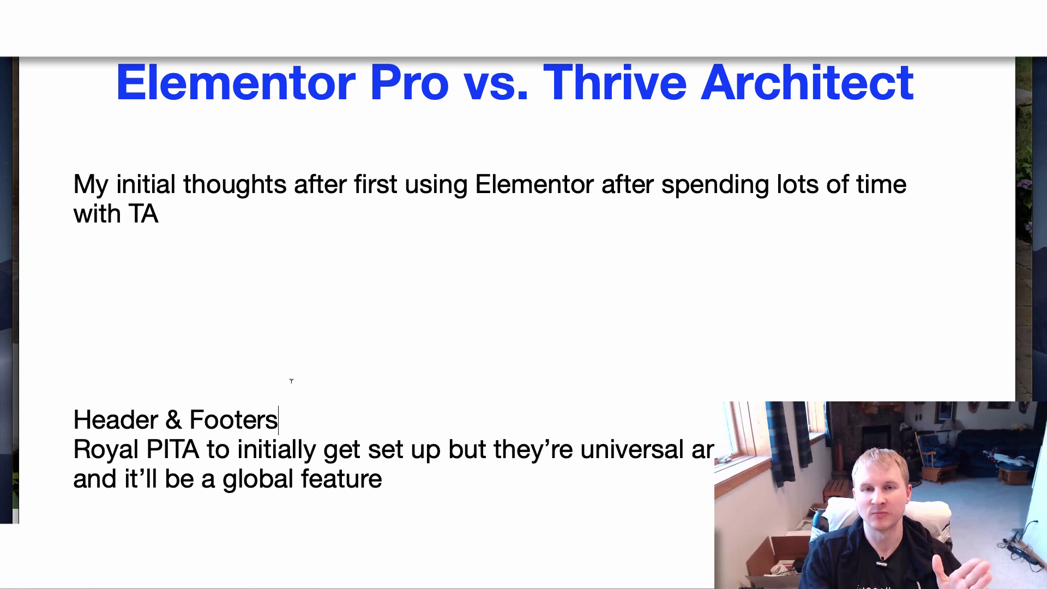
Highlight 'Thrive Architect' in the notes' slide title
{"action": "left_click_drag", "start_coordinate": [573, 72], "coordinate": [788, 72]}
{"action": "left_click", "coordinate": [842, 77]}
{"action": "left_click_drag", "start_coordinate": [574, 76], "coordinate": [868, 76]}
{"action": "left_click_drag", "start_coordinate": [544, 82], "coordinate": [896, 74]}
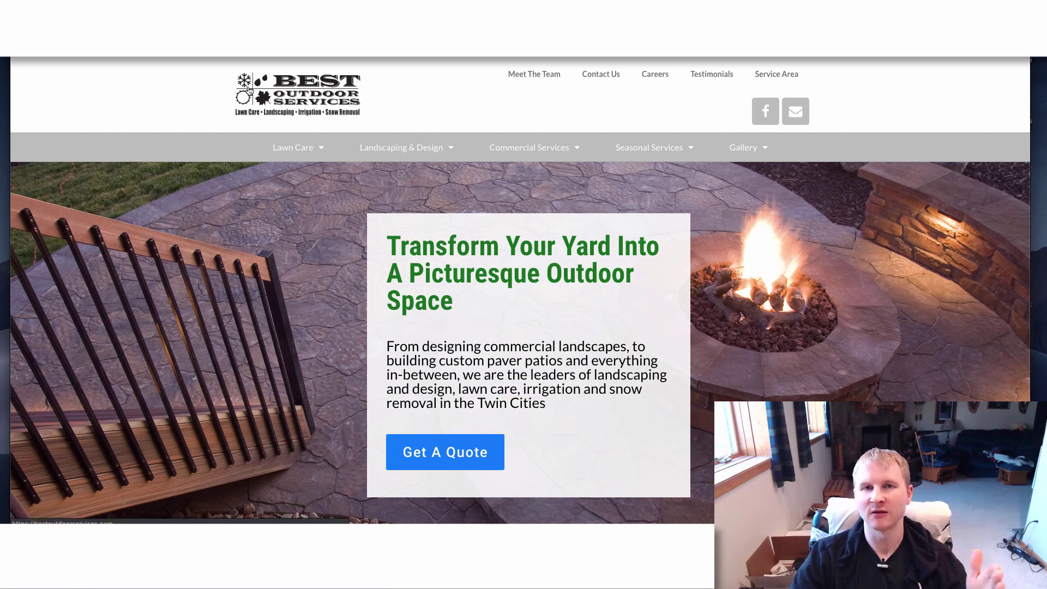
Switch back to the comparison notes and clear the Thrive Architect title selection
{"action": "mouse_move", "coordinate": [312, 144]}
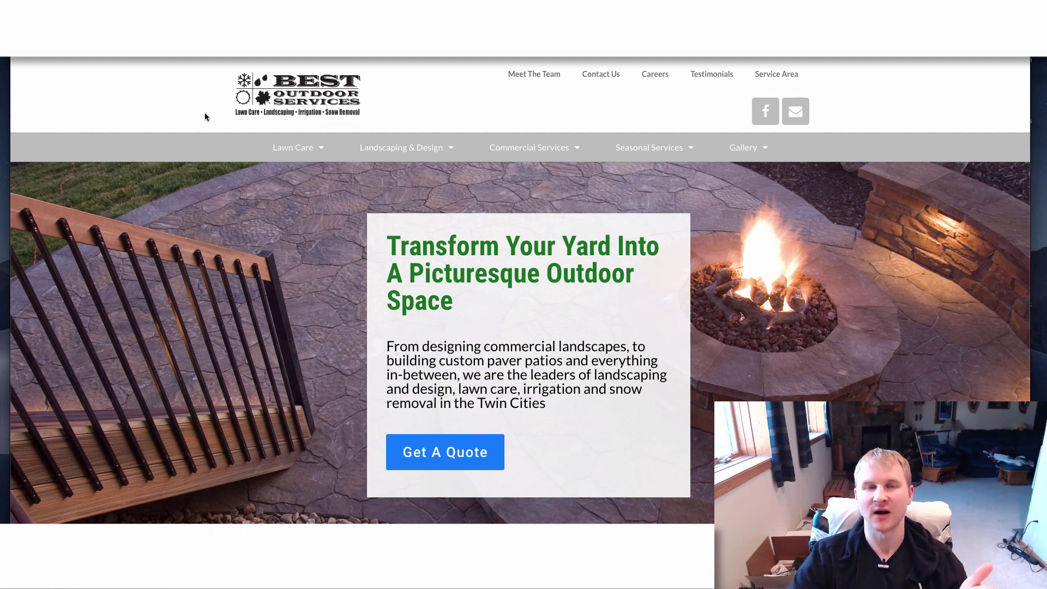
{"action": "key", "text": "super+Tab"}
{"action": "left_click", "coordinate": [306, 407]}
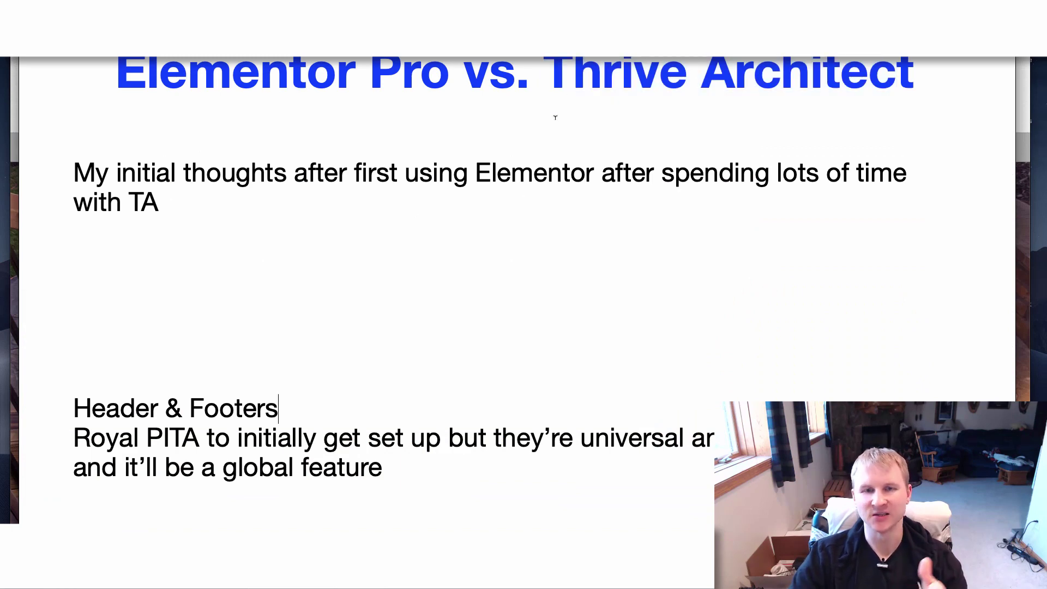
Bring the Best Outdoor Services website in front of the notes document
{"action": "key", "text": "super+Tab"}
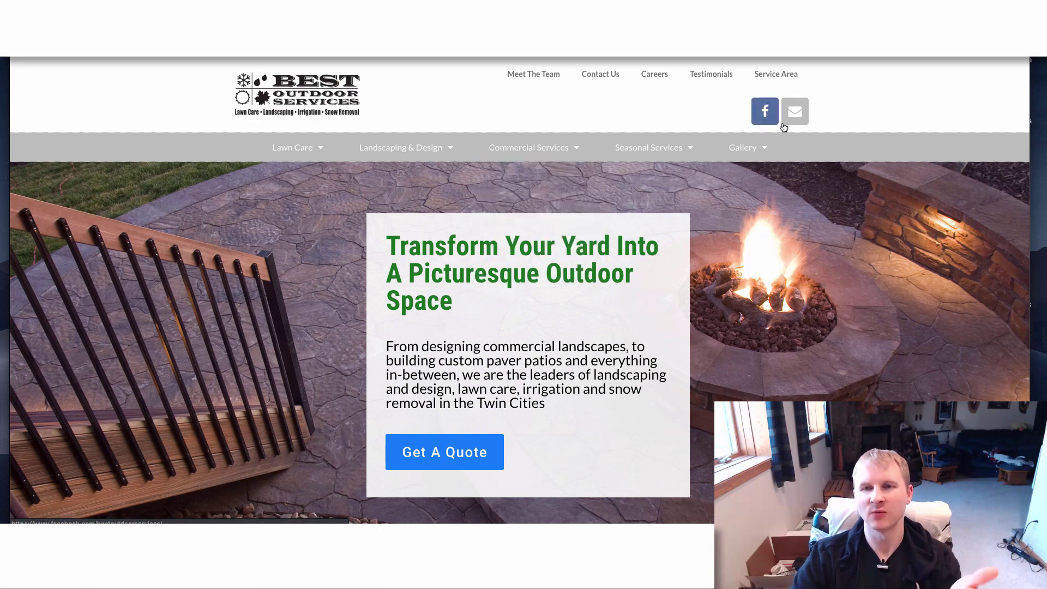
Look over the Gallery and Commercial Services menus, then return to the comparison notes
{"action": "mouse_move", "coordinate": [756, 147]}
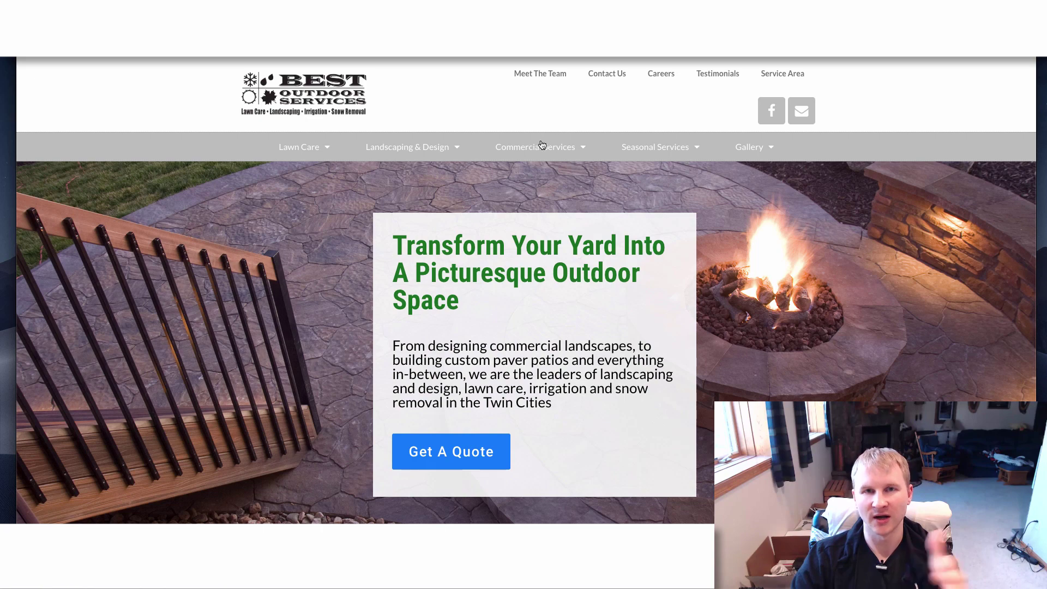
{"action": "mouse_move", "coordinate": [506, 140]}
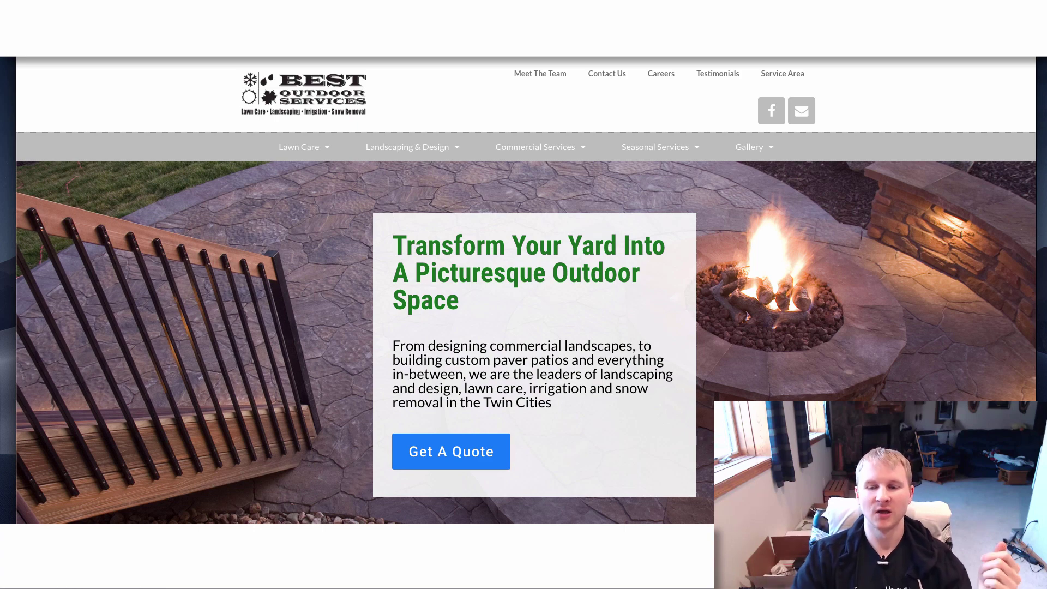
{"action": "key", "text": "super+Tab"}
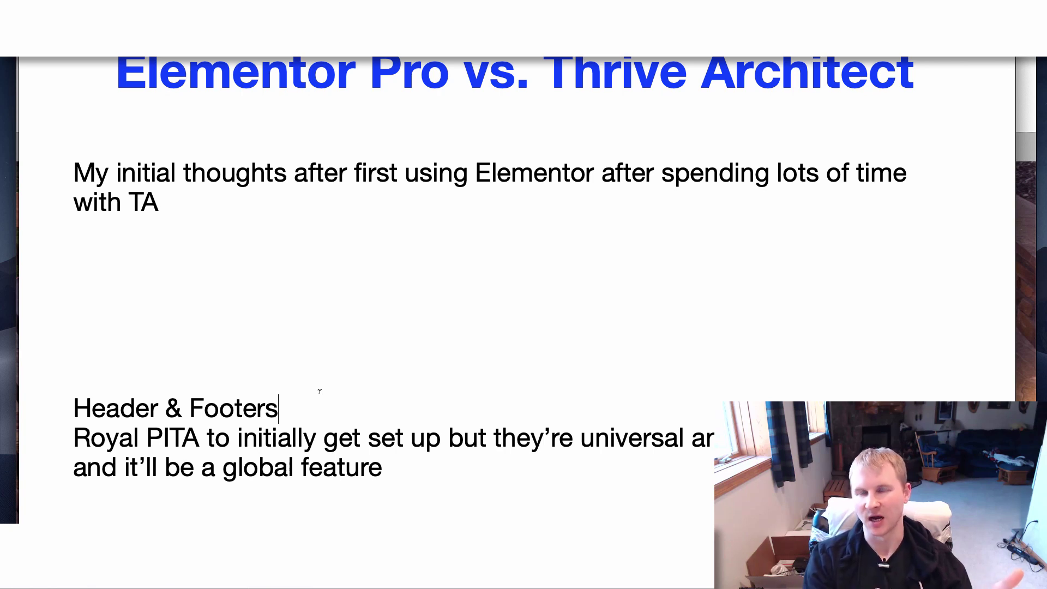
Briefly highlight the 'Cannot create' content-boxes note, then switch to the About Us page builder
{"action": "scroll", "coordinate": [389, 370], "scroll_direction": "down", "scroll_amount": 5}
{"action": "scroll", "coordinate": [389, 371], "scroll_direction": "up", "scroll_amount": 2}
{"action": "left_click_drag", "start_coordinate": [73, 468], "coordinate": [249, 453]}
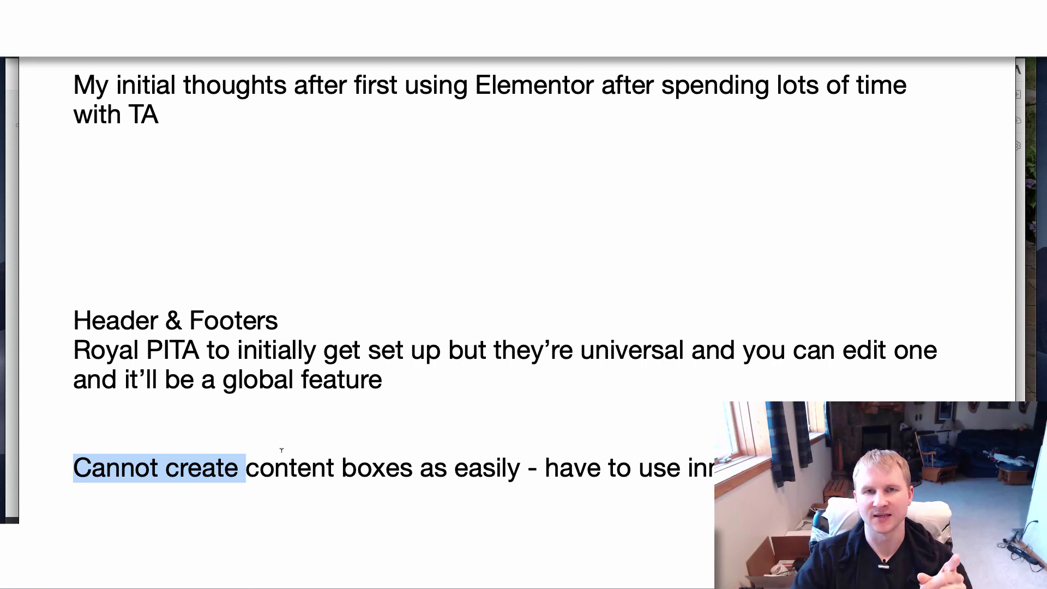
{"action": "left_click", "coordinate": [248, 468]}
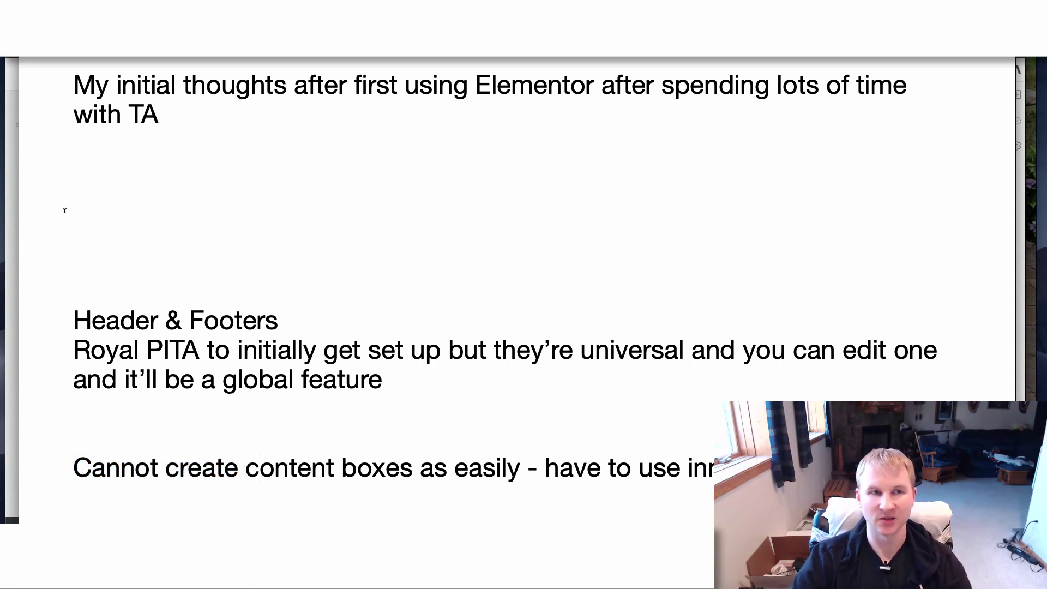
{"action": "key", "text": "super+Tab"}
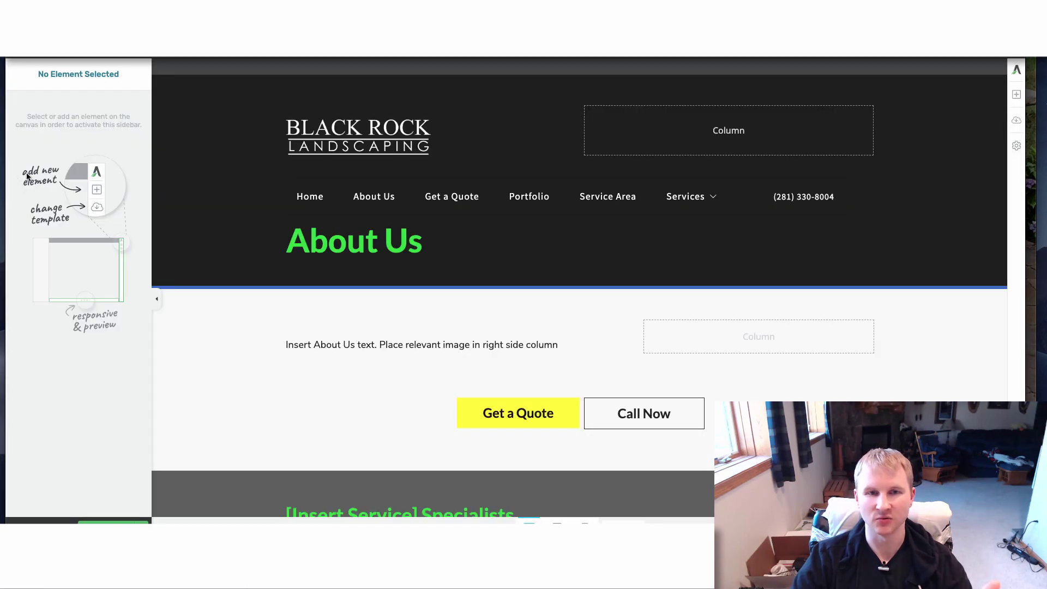
Add a content box below the About Us columns with 1080 px max width, centred
{"action": "left_click", "coordinate": [1016, 95]}
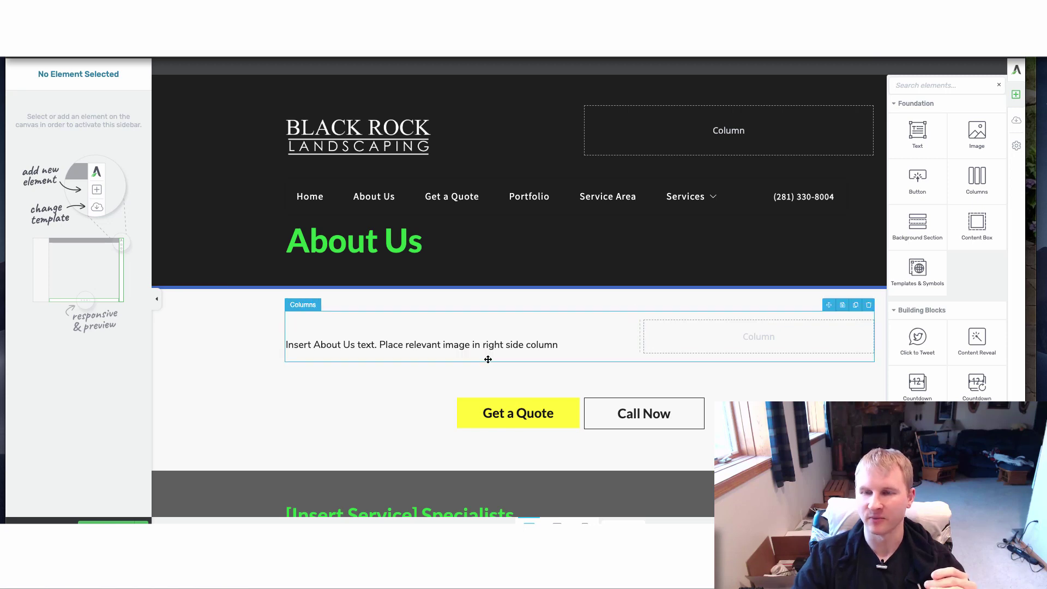
{"action": "left_click_drag", "start_coordinate": [978, 229], "coordinate": [583, 360]}
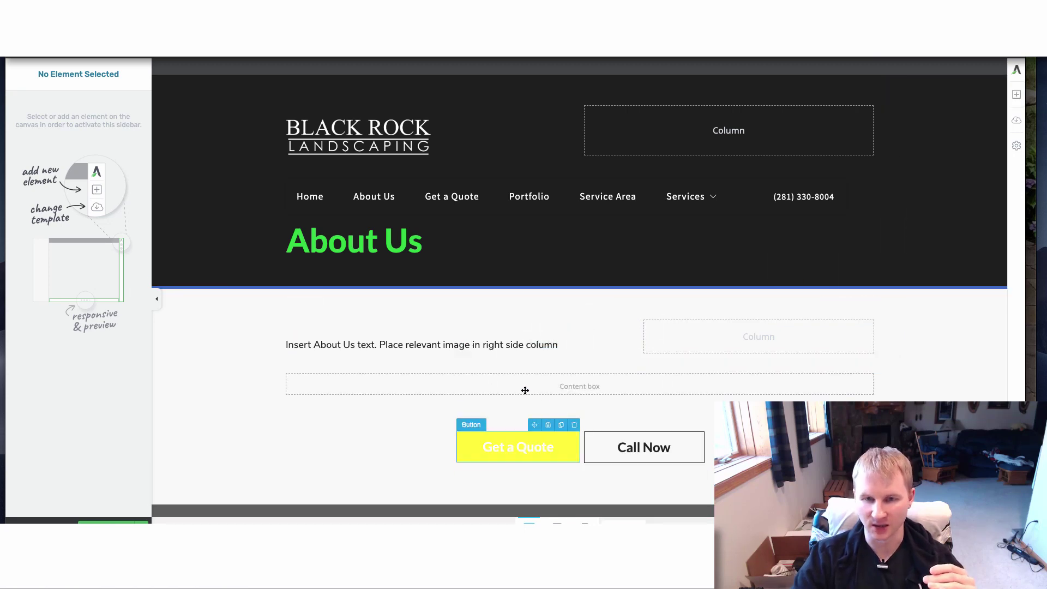
{"action": "left_click", "coordinate": [50, 341]}
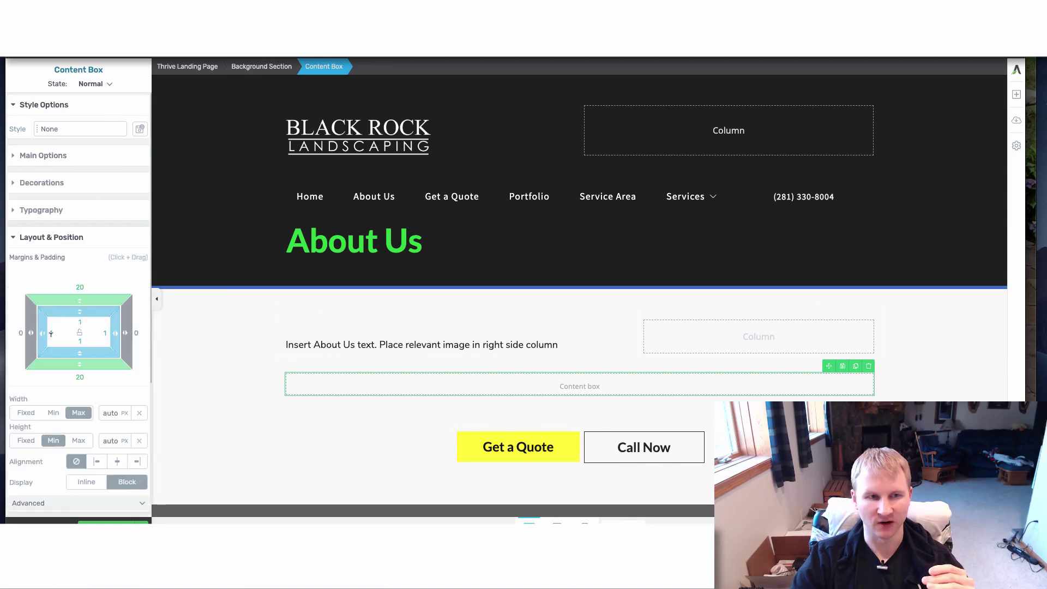
{"action": "left_click", "coordinate": [111, 411]}
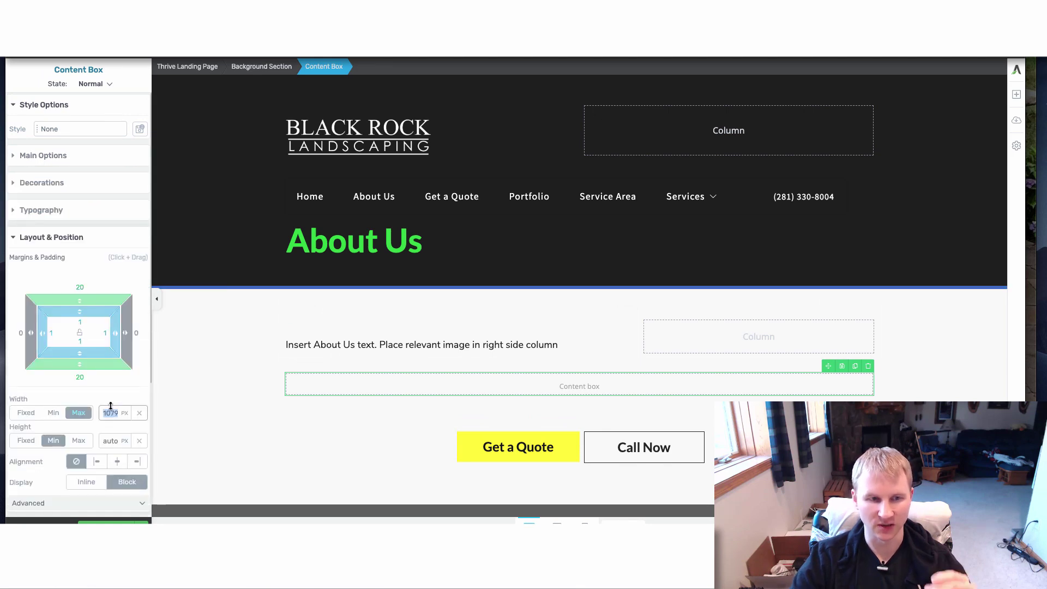
{"action": "key", "text": "ctrl+a"}
{"action": "type", "text": "1080"}
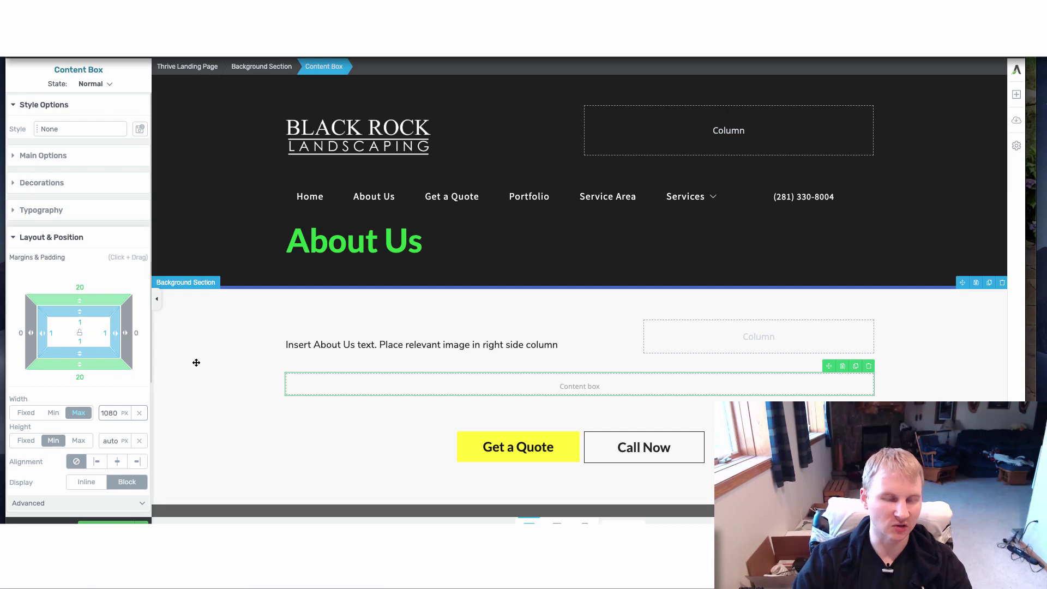
{"action": "left_click", "coordinate": [117, 462]}
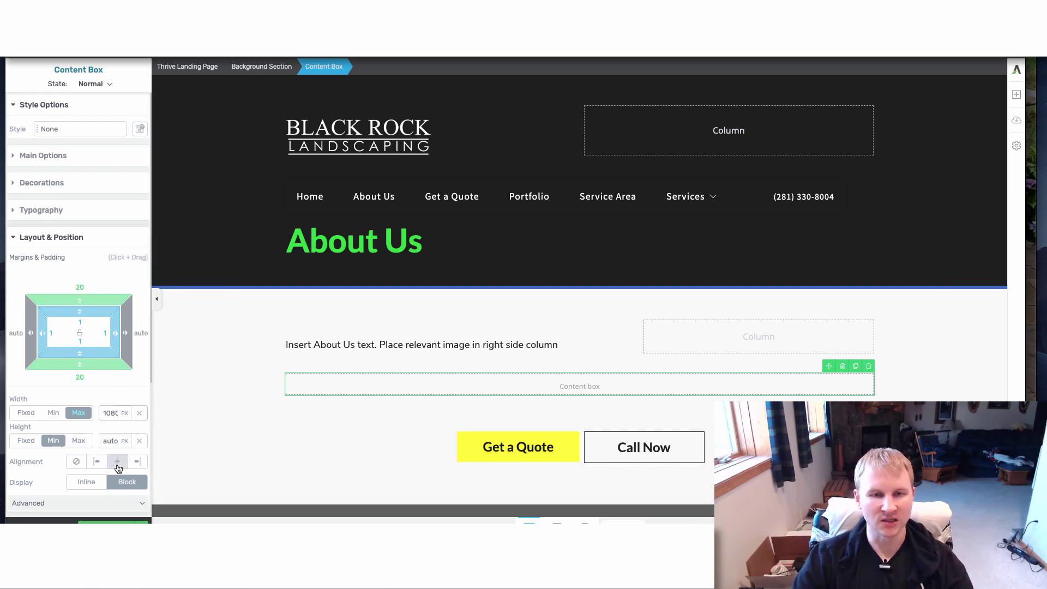
Place a 1/2 + 1/2 columns element inside the content box
{"action": "left_click", "coordinate": [1016, 96]}
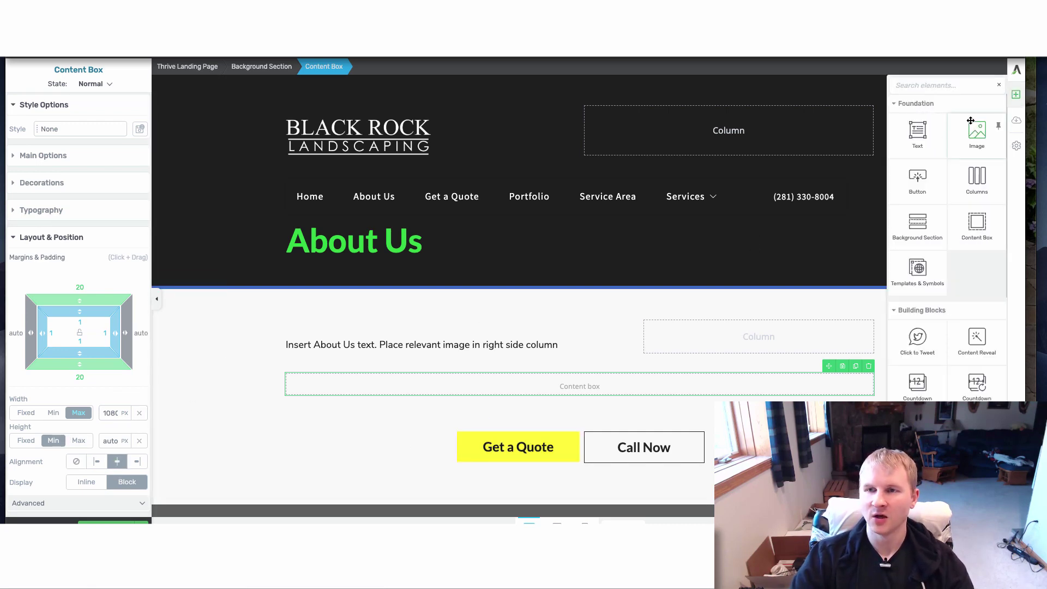
{"action": "left_click_drag", "start_coordinate": [975, 172], "coordinate": [480, 387]}
{"action": "left_click", "coordinate": [524, 427]}
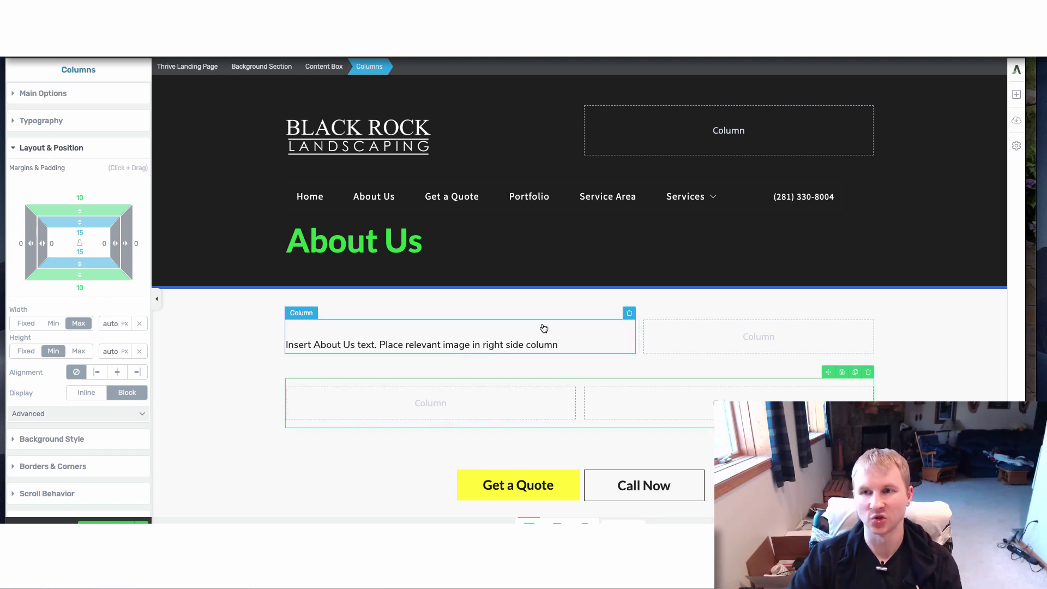
Abandon a Text element drag, delete the empty columns, and switch to the comparison notes
{"action": "left_click", "coordinate": [1017, 94]}
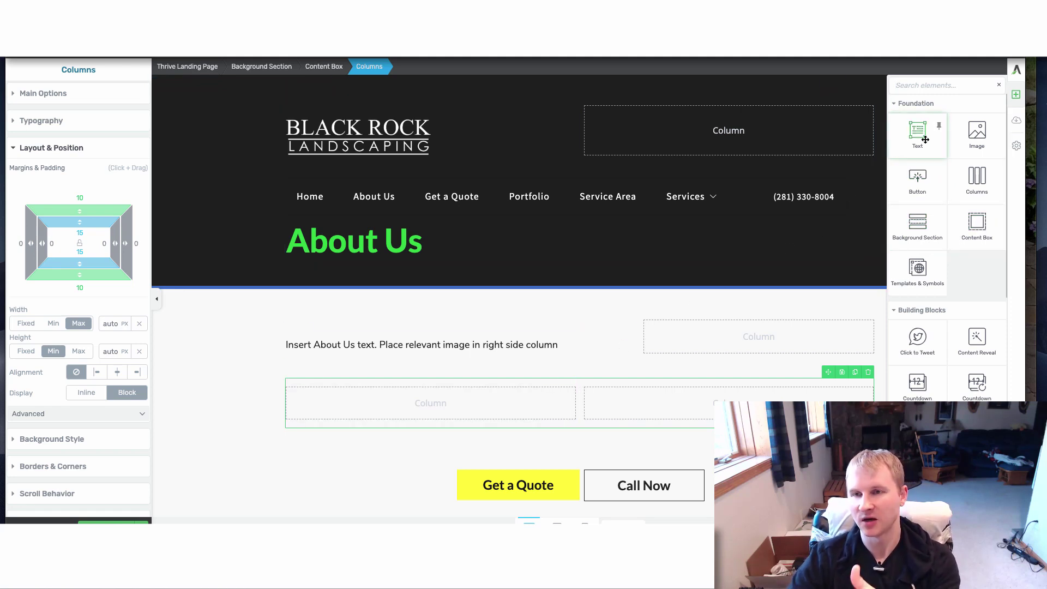
{"action": "mouse_move", "coordinate": [923, 138]}
{"action": "left_mouse_down"}
{"action": "mouse_move", "coordinate": [382, 341]}
{"action": "mouse_move", "coordinate": [327, 289]}
{"action": "mouse_move", "coordinate": [916, 131]}
{"action": "left_mouse_up"}
{"action": "key", "text": "Delete"}
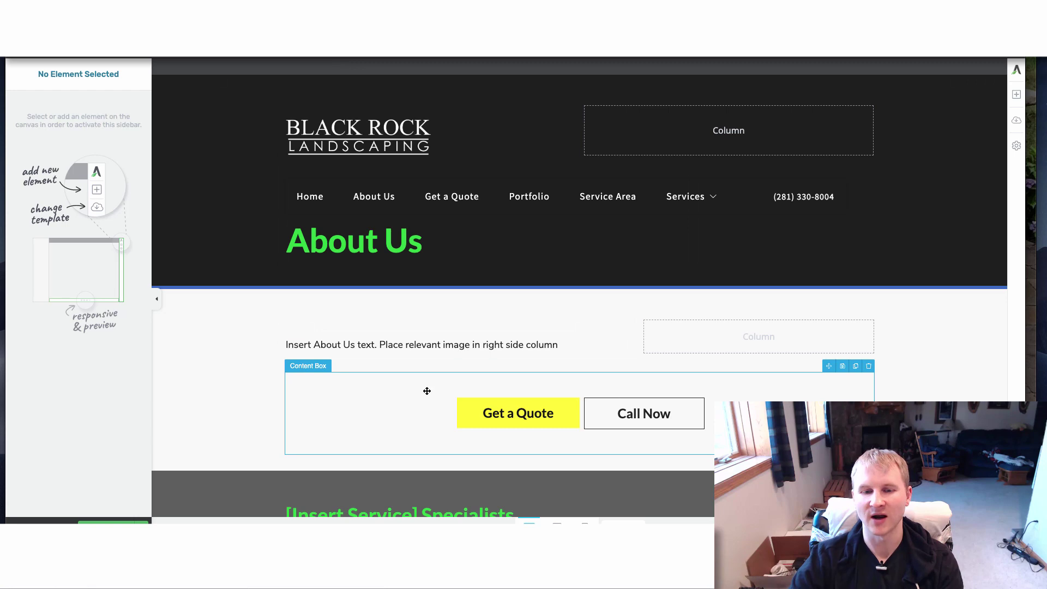
{"action": "key", "text": "super+Tab"}
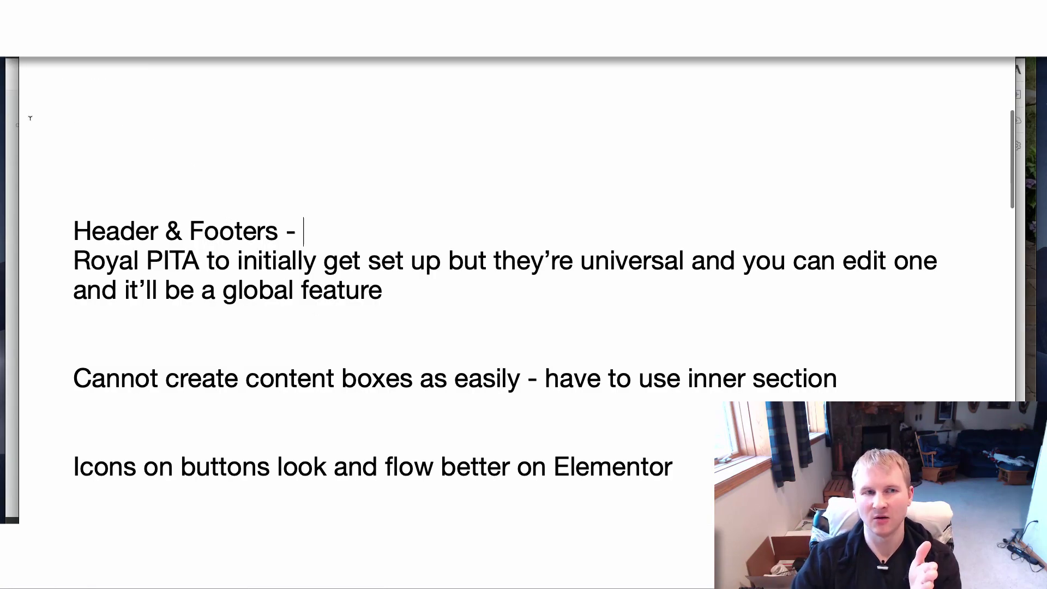
Bring the Thrive Architect About Us page back in front of the notes
{"action": "left_click", "coordinate": [12, 113]}
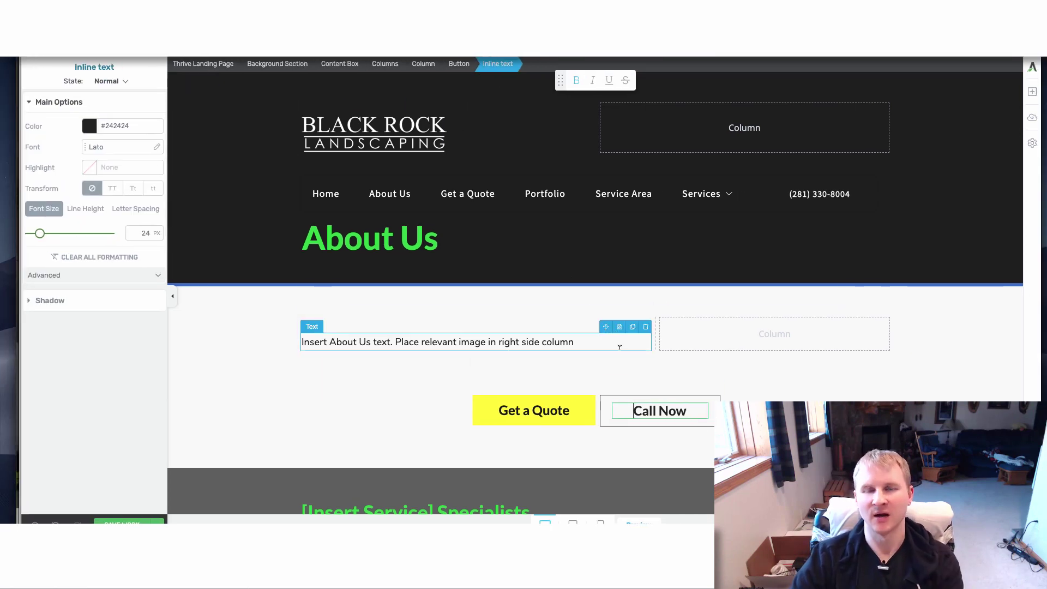
Turn on Add Icon in the Call Now button's Main Options, then select the new icon
{"action": "left_click", "coordinate": [610, 423]}
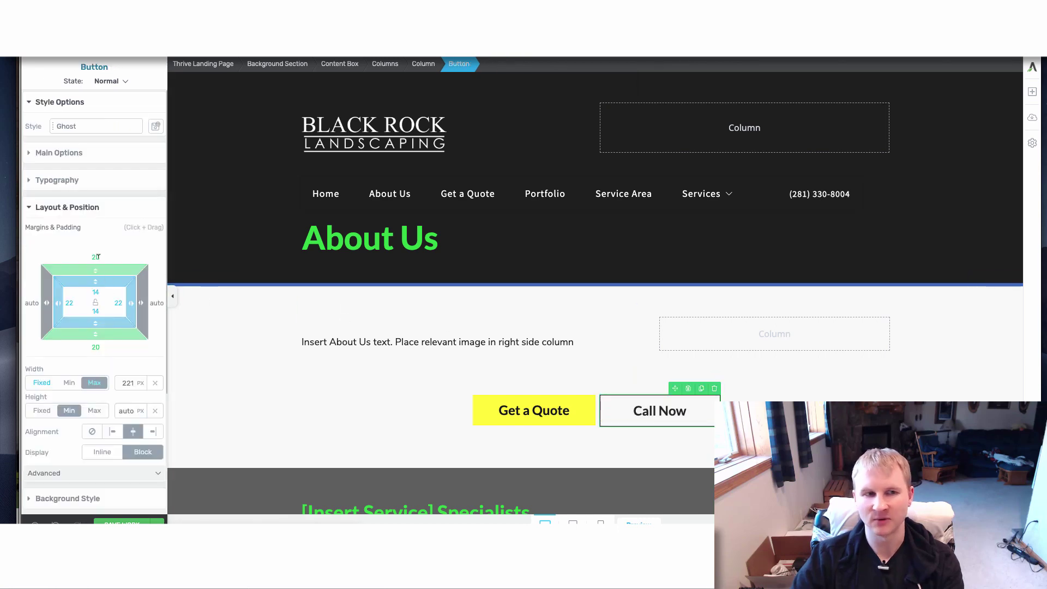
{"action": "left_click", "coordinate": [73, 155]}
{"action": "left_click", "coordinate": [154, 214]}
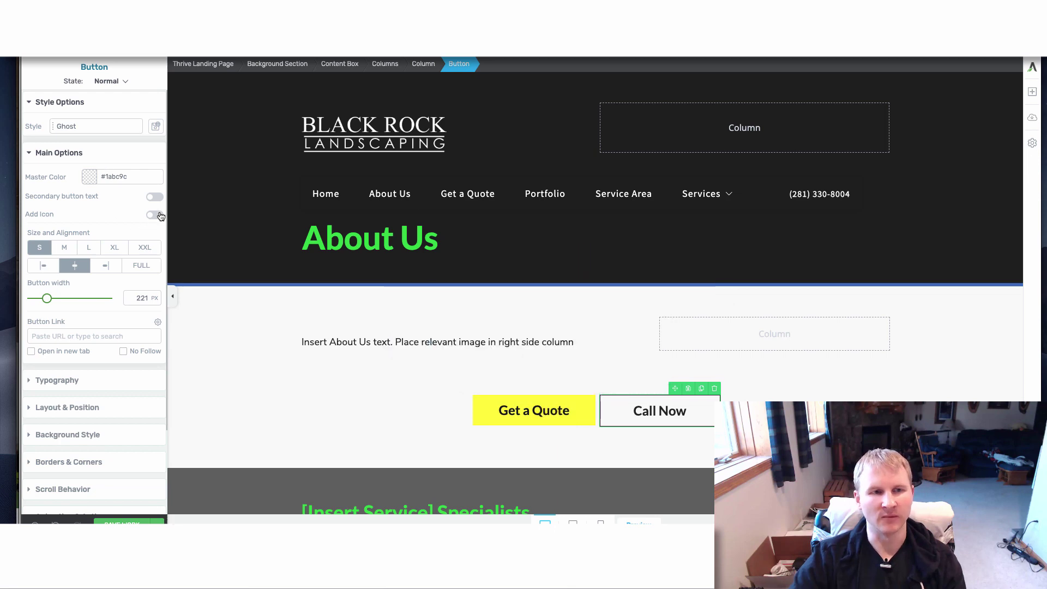
{"action": "left_click", "coordinate": [619, 412]}
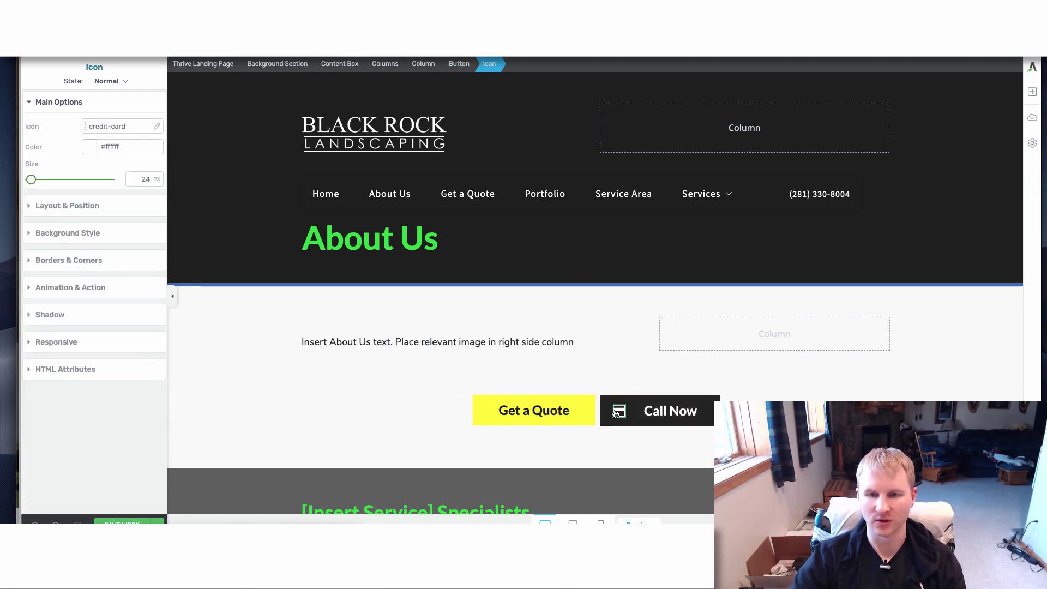
Replace the Call Now icon with the phone-light handset found by searching 'phone'
{"action": "left_click", "coordinate": [131, 127]}
{"action": "type", "text": "phone"}
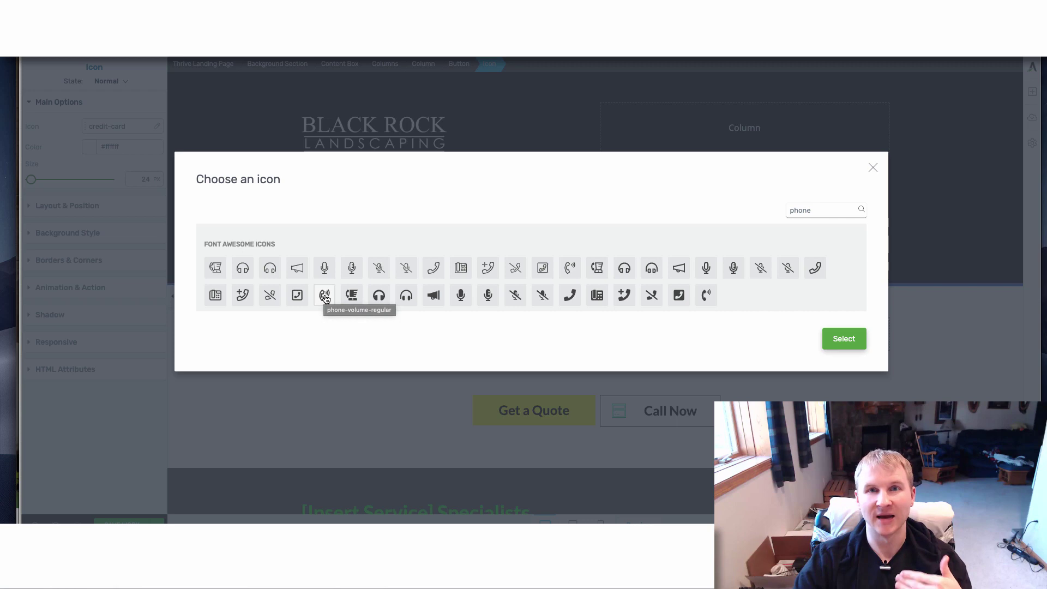
{"action": "left_click", "coordinate": [325, 296]}
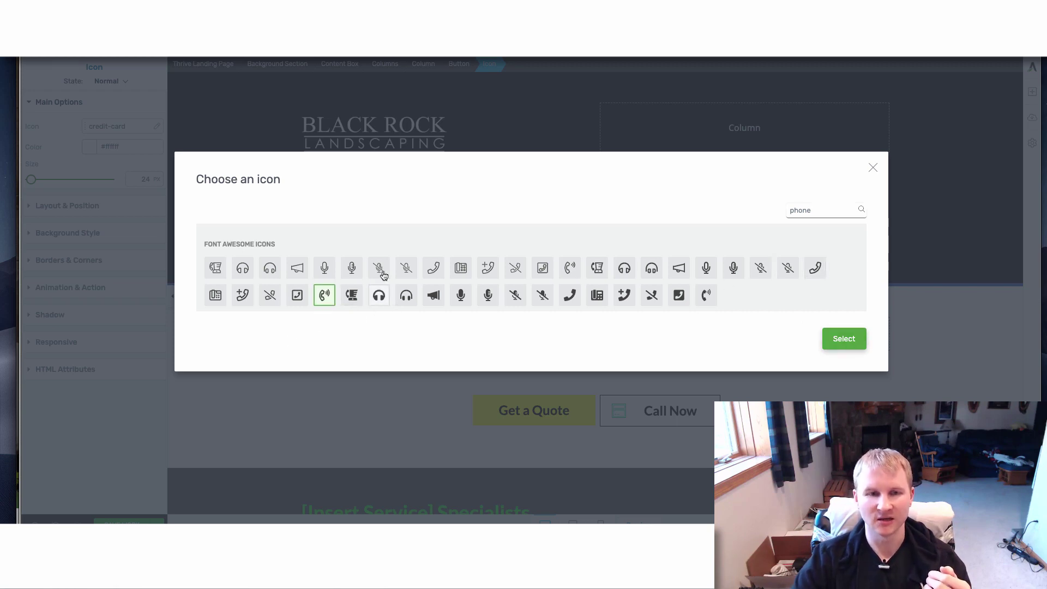
{"action": "left_click", "coordinate": [434, 267]}
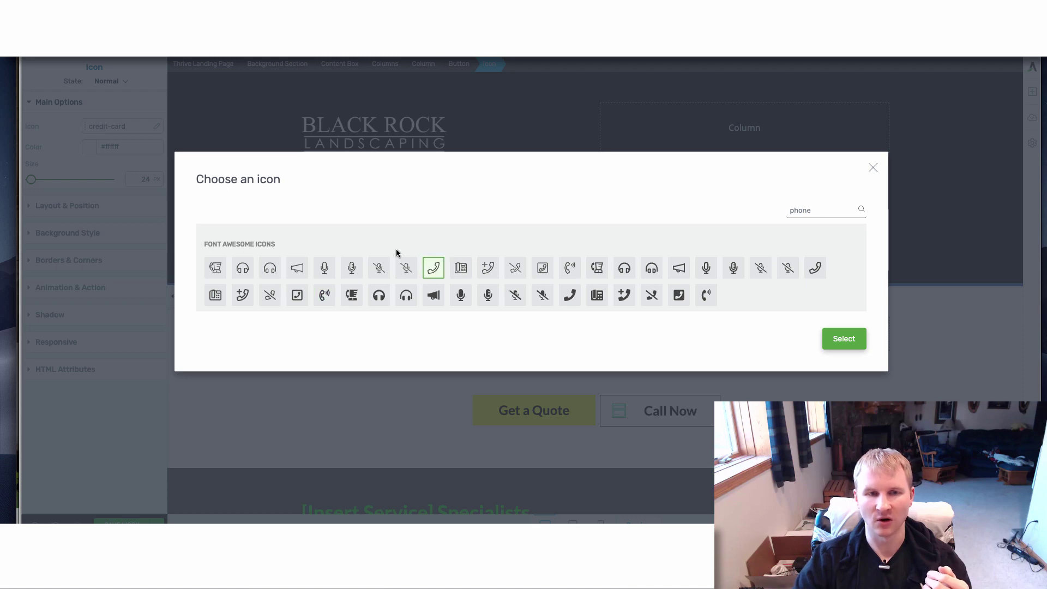
{"action": "left_click", "coordinate": [843, 338]}
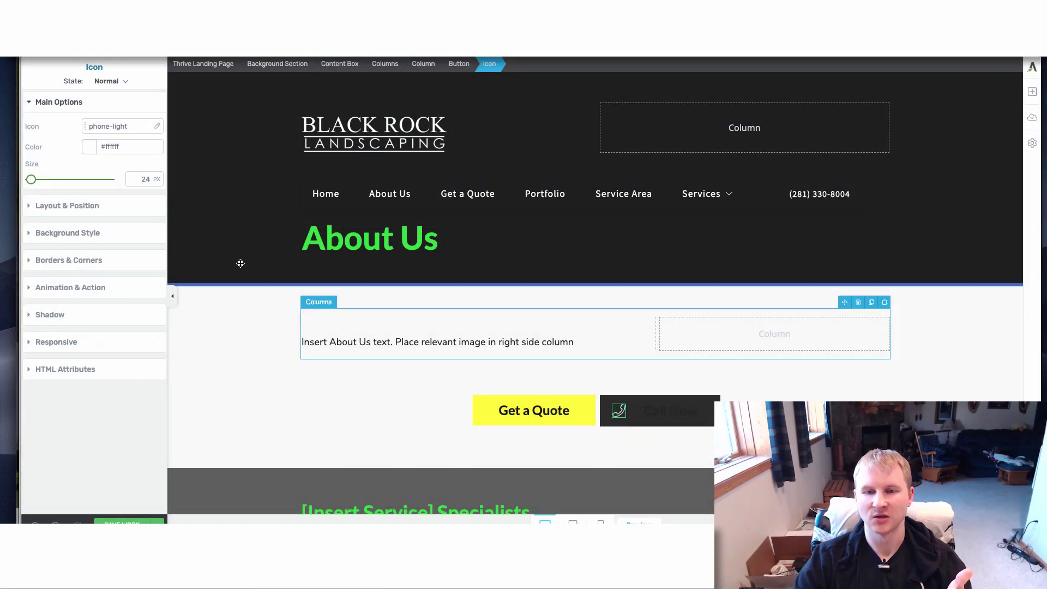
Colour the phone icon green #24d638 using the saved My Colors swatch
{"action": "left_click", "coordinate": [89, 147]}
{"action": "left_click", "coordinate": [158, 272]}
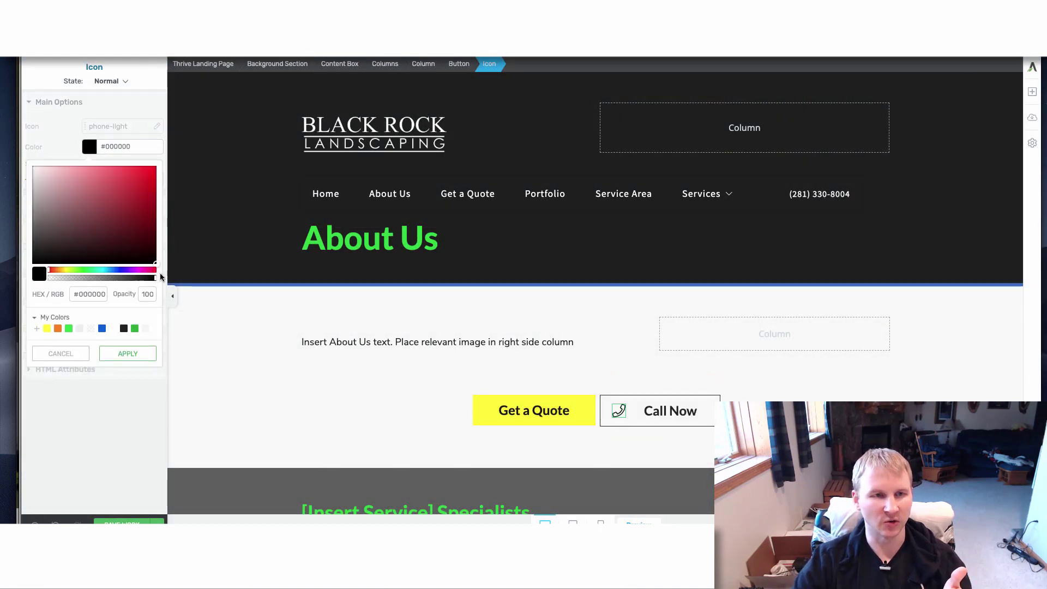
{"action": "left_click", "coordinate": [134, 351]}
{"action": "left_click", "coordinate": [584, 439]}
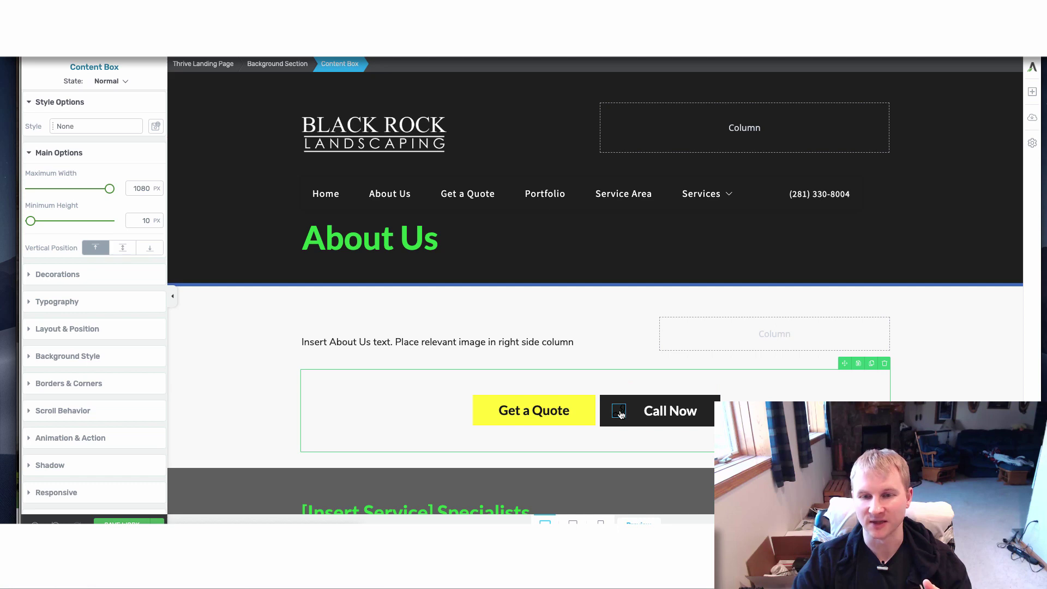
{"action": "left_click", "coordinate": [621, 414]}
{"action": "left_click", "coordinate": [90, 154]}
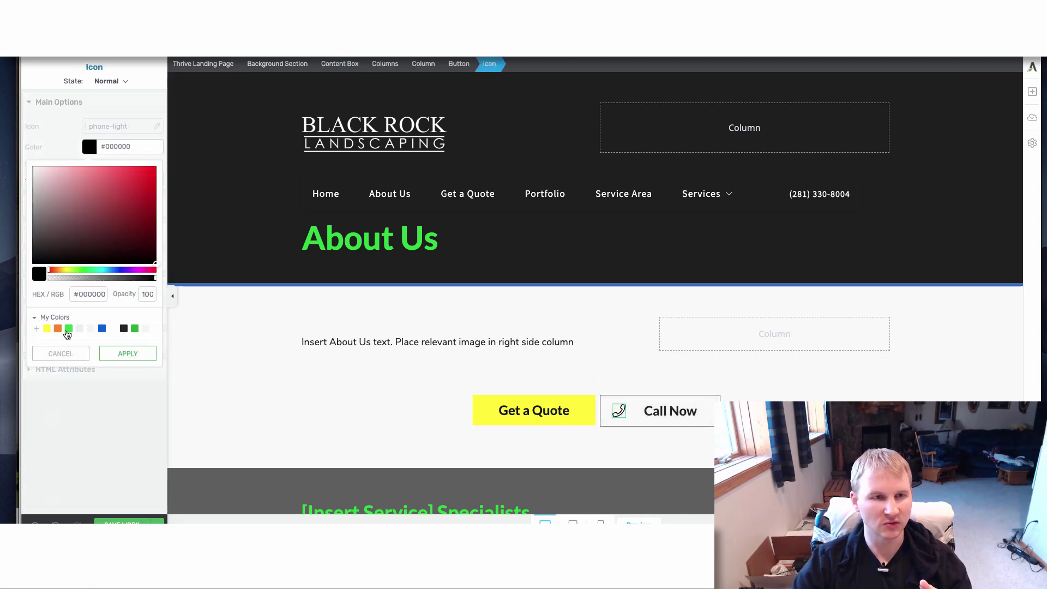
{"action": "left_click", "coordinate": [69, 354]}
{"action": "left_click", "coordinate": [125, 379]}
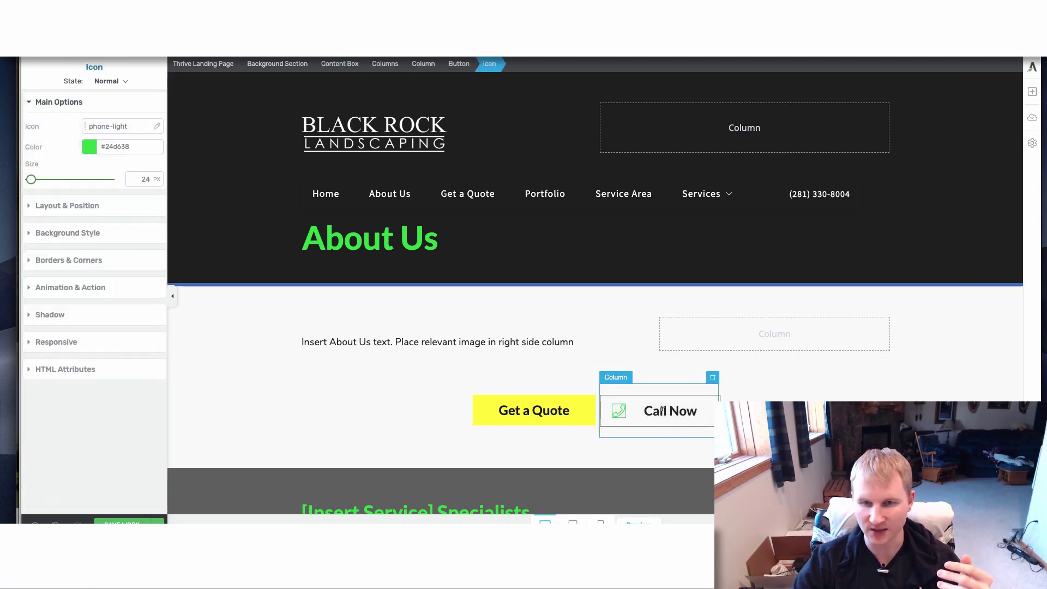